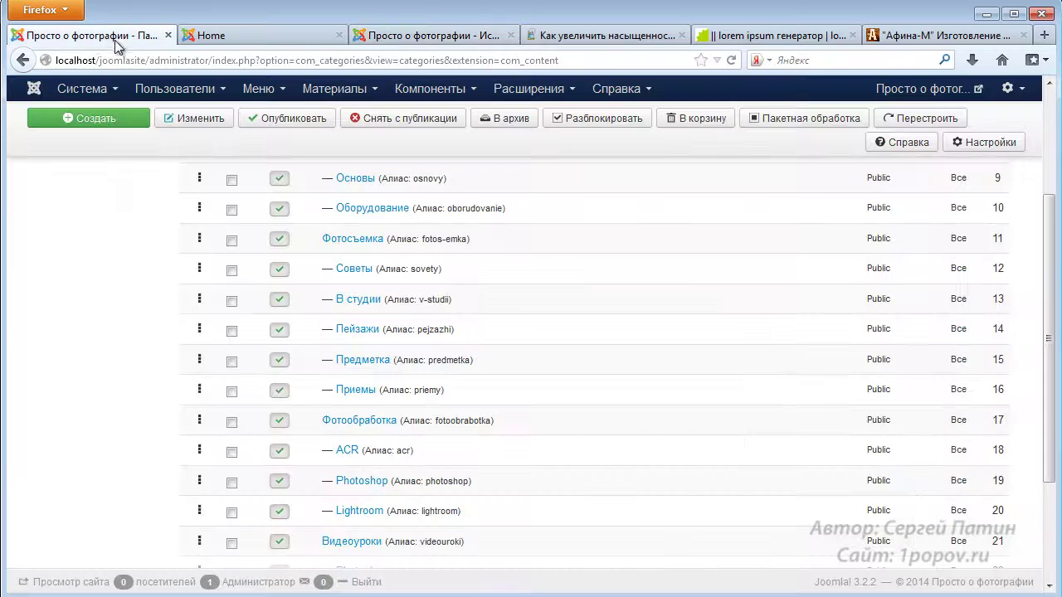
Examine the article category hierarchy in the admin list and compare it with the published article page on the site.
{"action": "scroll", "coordinate": [508, 292], "scroll_direction": "down", "scroll_amount": 4}
{"action": "scroll", "coordinate": [508, 292], "scroll_direction": "up", "scroll_amount": 5}
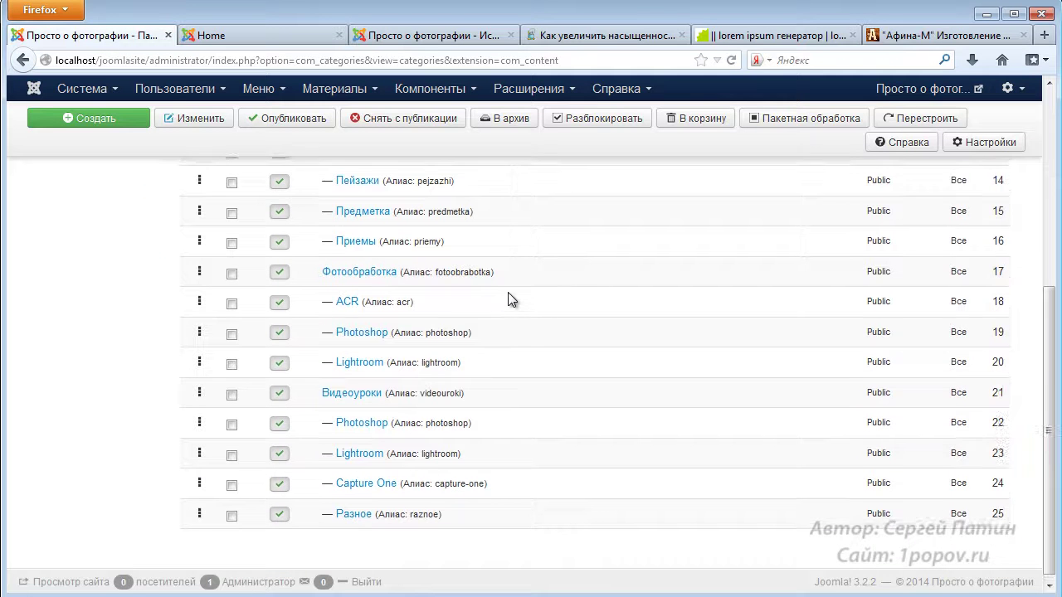
{"action": "scroll", "coordinate": [513, 322], "scroll_direction": "down", "scroll_amount": 3}
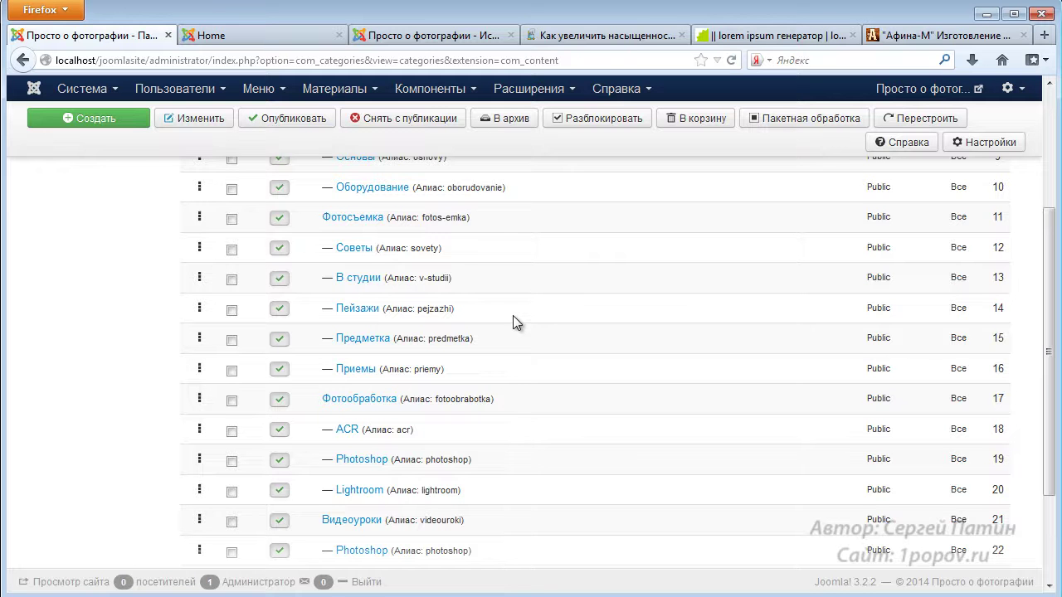
{"action": "scroll", "coordinate": [544, 319], "scroll_direction": "down", "scroll_amount": 2}
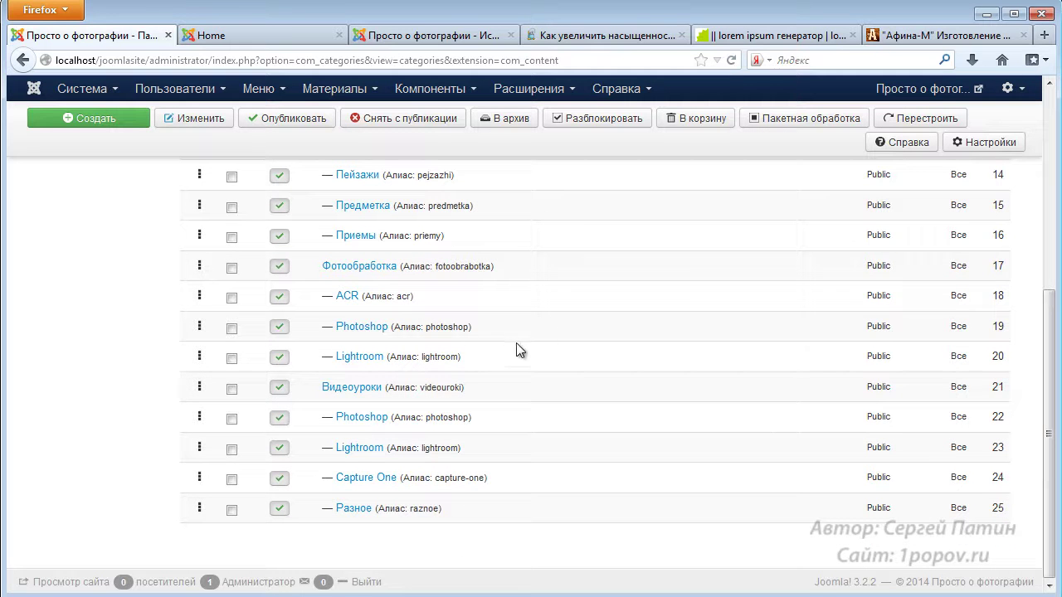
{"action": "scroll", "coordinate": [513, 349], "scroll_direction": "up", "scroll_amount": 2}
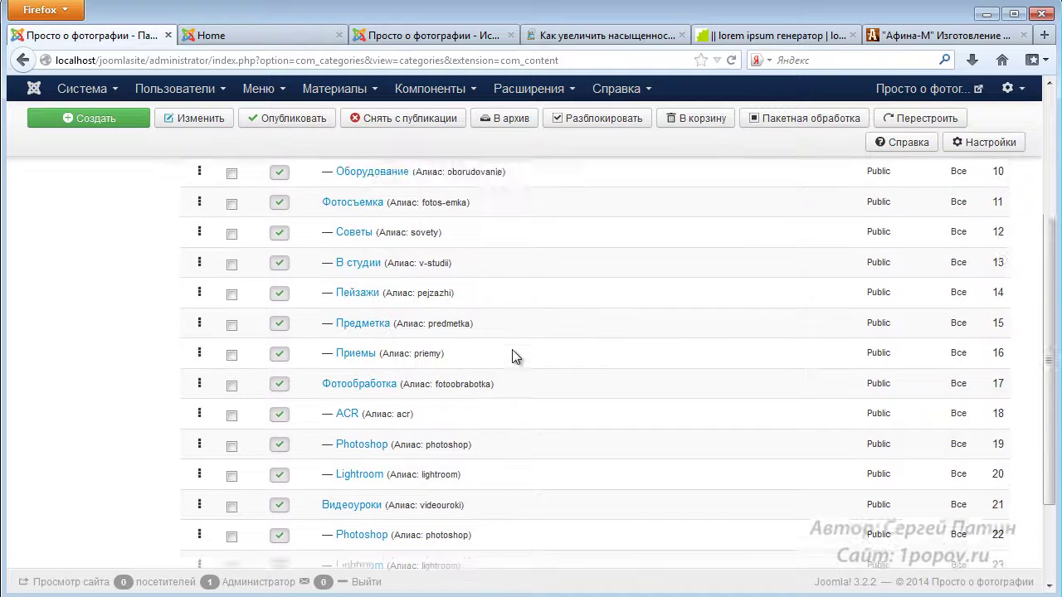
{"action": "scroll", "coordinate": [512, 356], "scroll_direction": "up", "scroll_amount": 2}
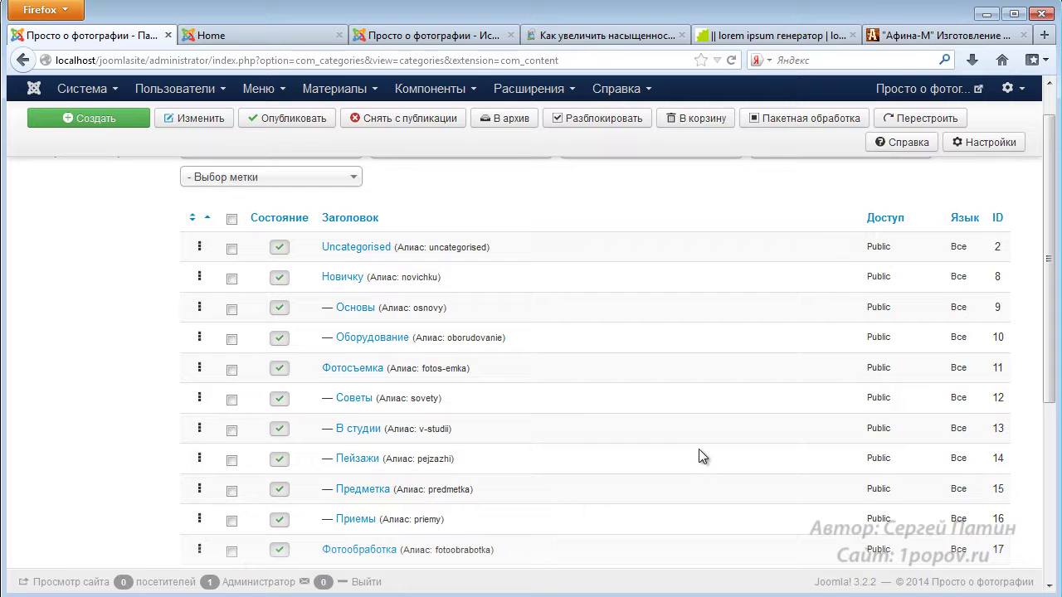
{"action": "left_click", "coordinate": [416, 38]}
{"action": "left_click", "coordinate": [100, 36]}
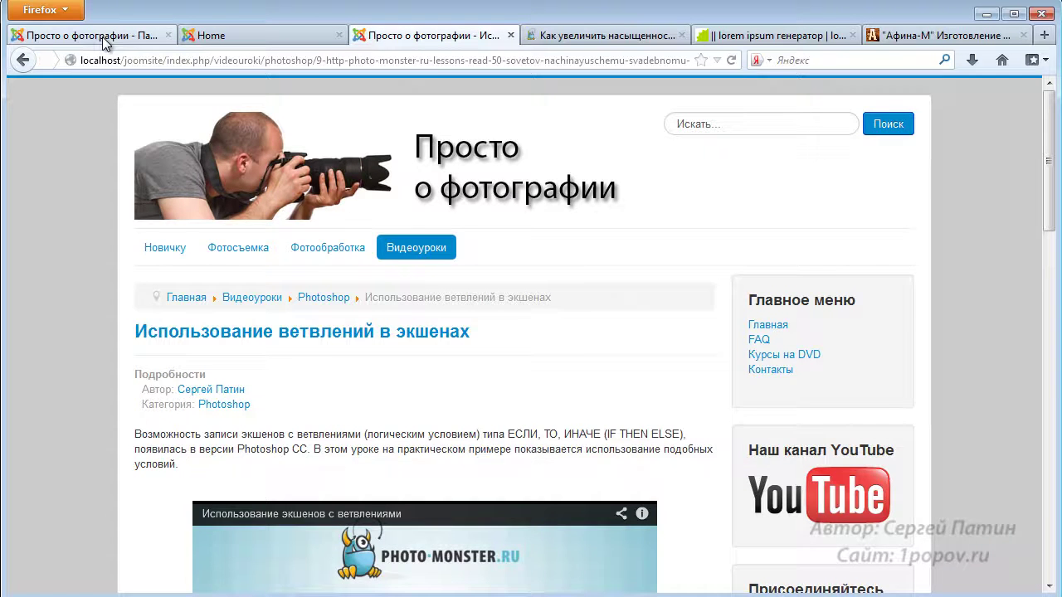
Open the Photoshop category under Видеоуроки for editing and replace its title with "ываыва".
{"action": "scroll", "coordinate": [605, 302], "scroll_direction": "down", "scroll_amount": 5}
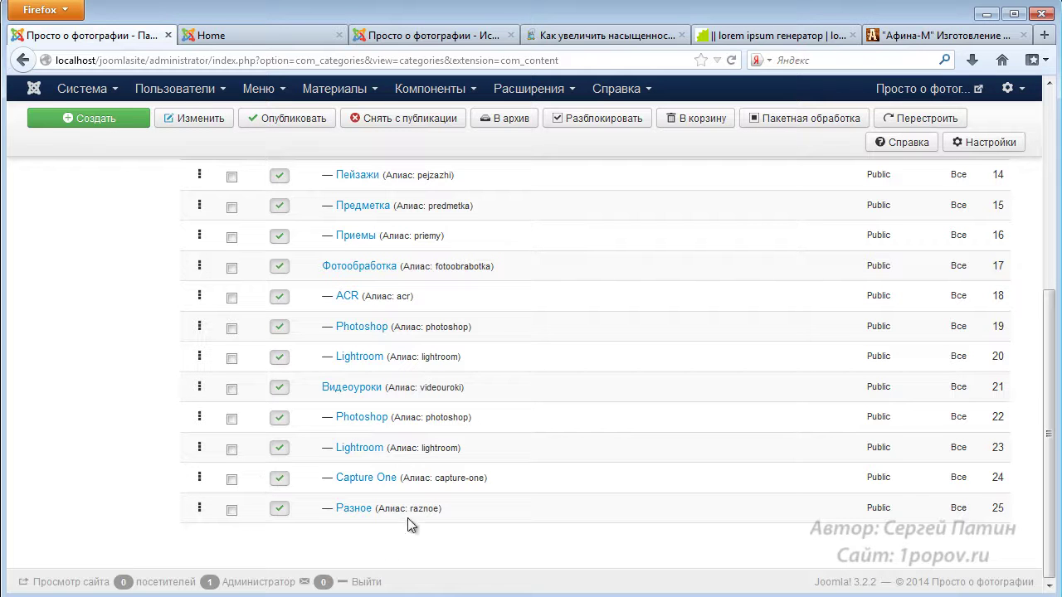
{"action": "left_click", "coordinate": [352, 422]}
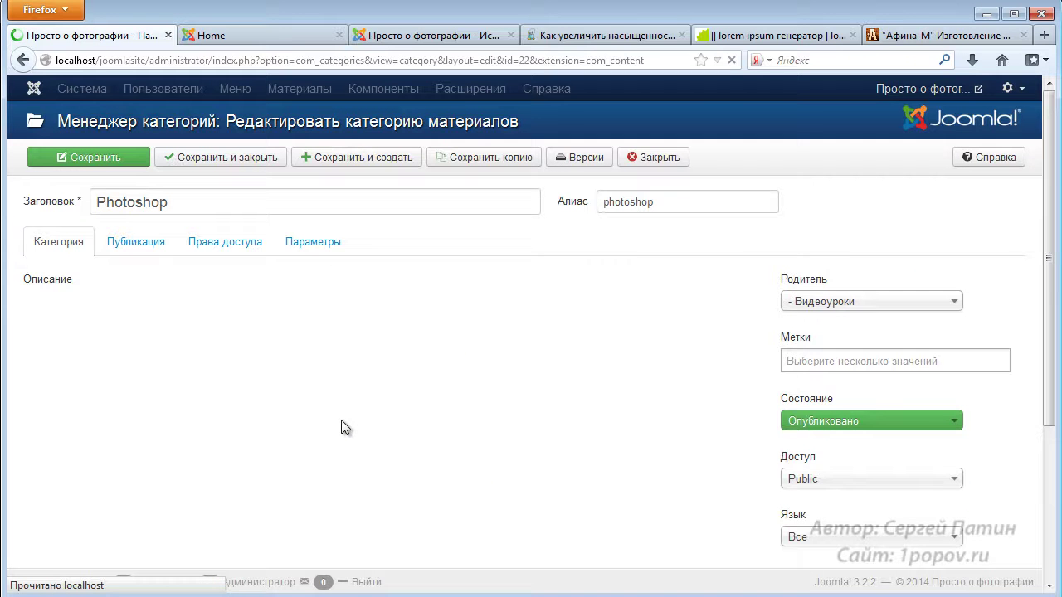
{"action": "left_click_drag", "start_coordinate": [187, 205], "coordinate": [93, 205]}
{"action": "type", "text": "ываыва"}
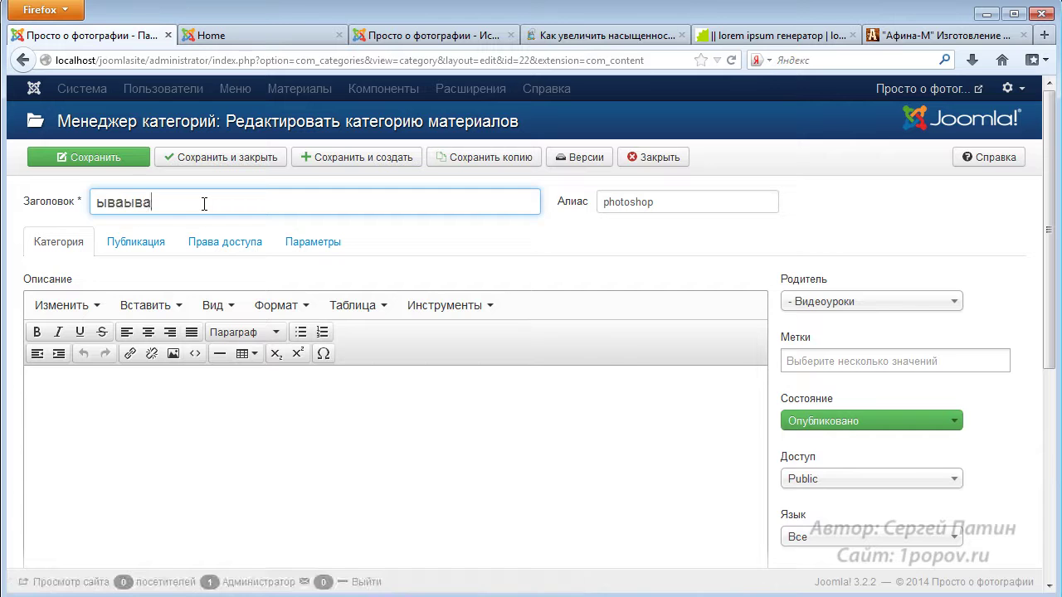
Set the category's title back to "Photoshop", then save and close the category.
{"action": "key", "text": "BackSpace"}
{"action": "key", "text": "BackSpace"}
{"action": "key", "text": "BackSpace"}
{"action": "key", "text": "BackSpace"}
{"action": "key", "text": "BackSpace"}
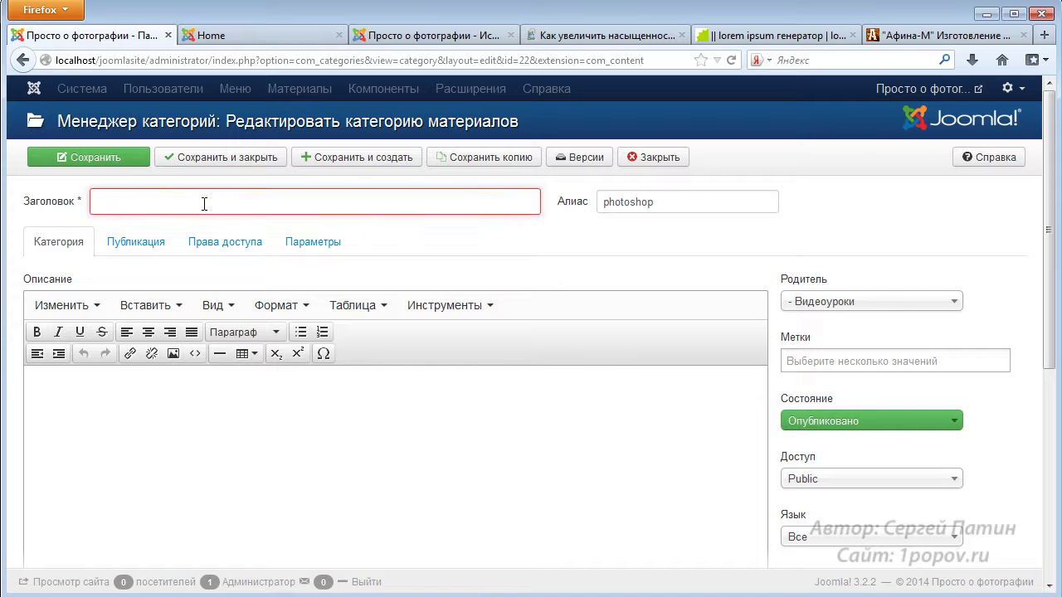
{"action": "type", "text": "Photoshop"}
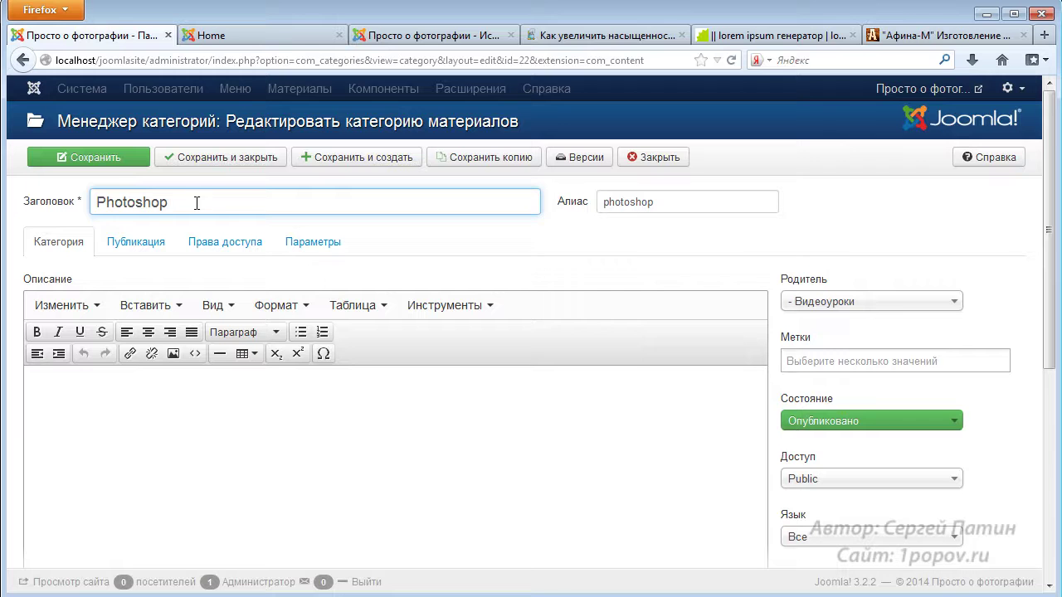
{"action": "left_click", "coordinate": [218, 163]}
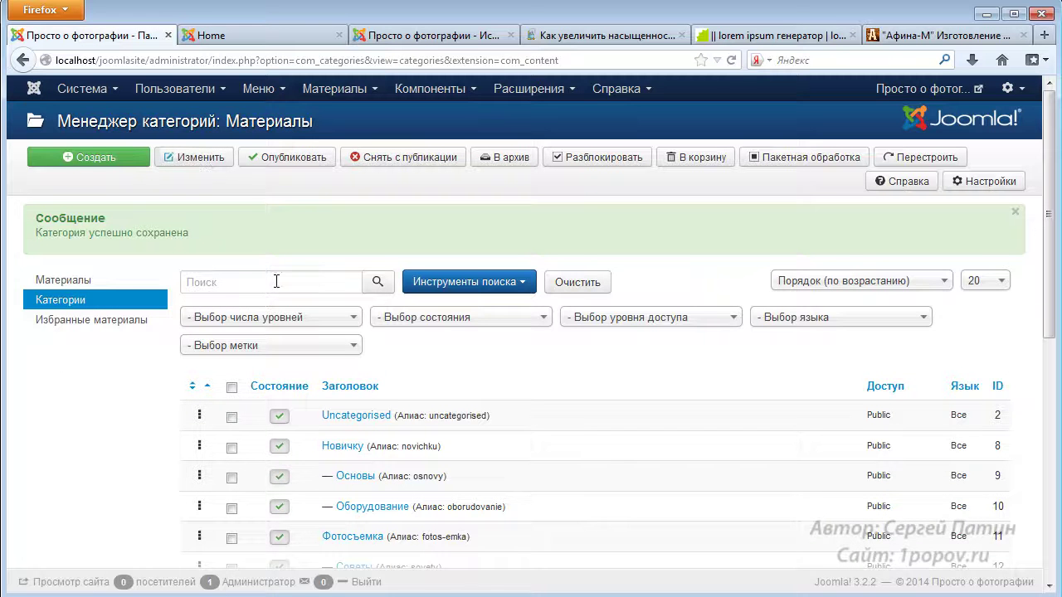
Create a new article category titled "Для удаления" without a parent, and save and close it.
{"action": "scroll", "coordinate": [390, 346], "scroll_direction": "down", "scroll_amount": 5}
{"action": "scroll", "coordinate": [390, 345], "scroll_direction": "down", "scroll_amount": 2}
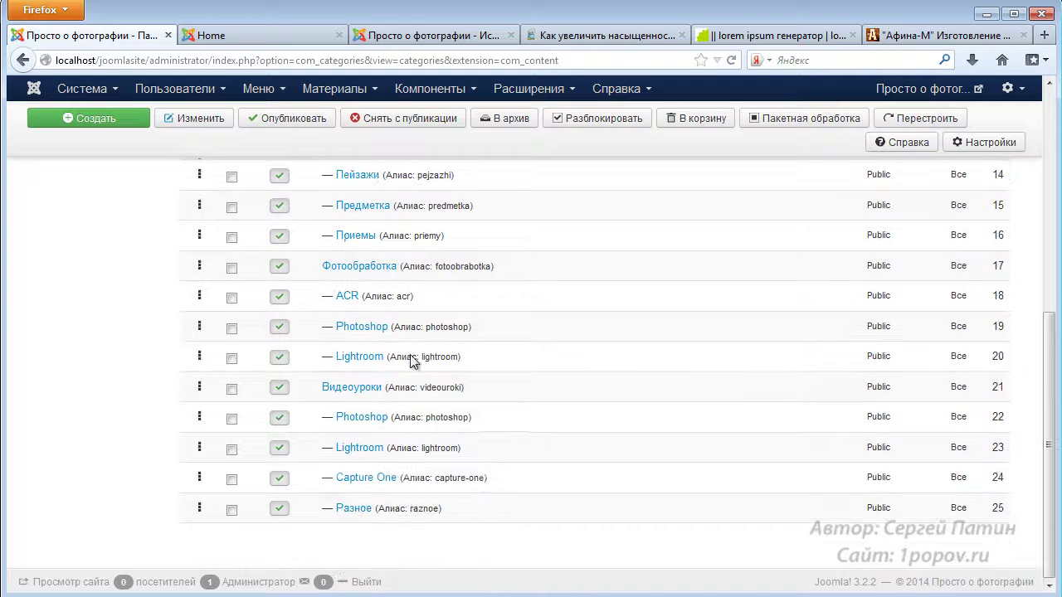
{"action": "scroll", "coordinate": [507, 445], "scroll_direction": "up", "scroll_amount": 4}
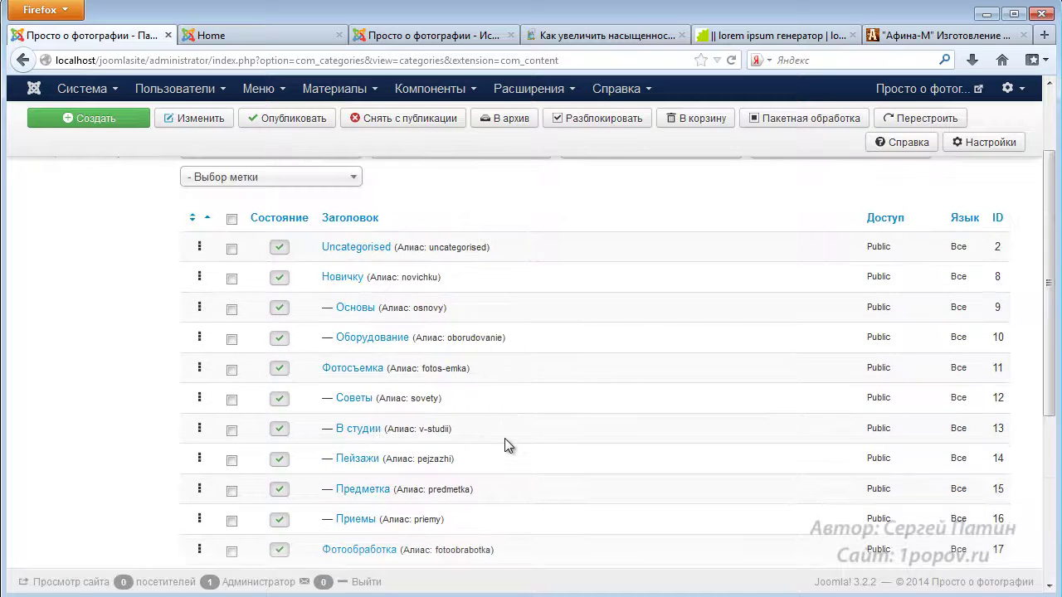
{"action": "scroll", "coordinate": [505, 438], "scroll_direction": "up", "scroll_amount": 3}
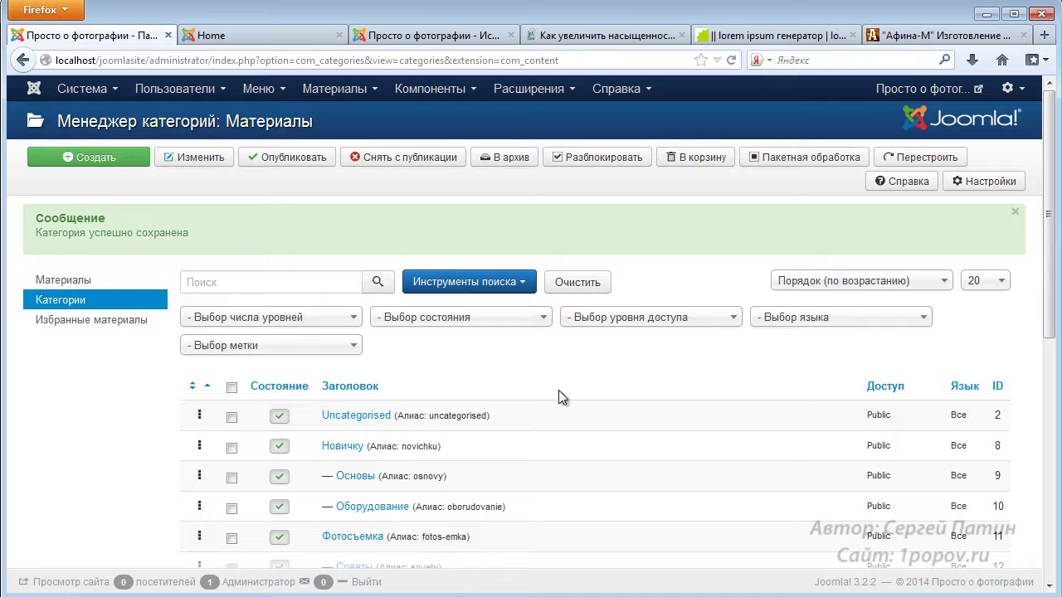
{"action": "left_click", "coordinate": [98, 160]}
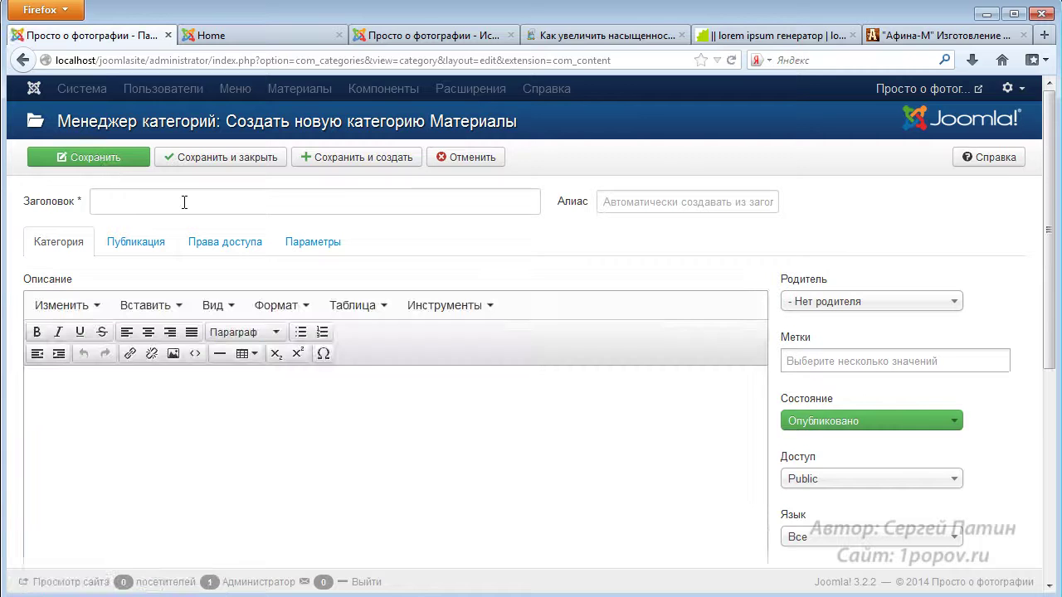
{"action": "left_click", "coordinate": [184, 203]}
{"action": "type", "text": "Д"}
{"action": "key", "text": "BackSpace"}
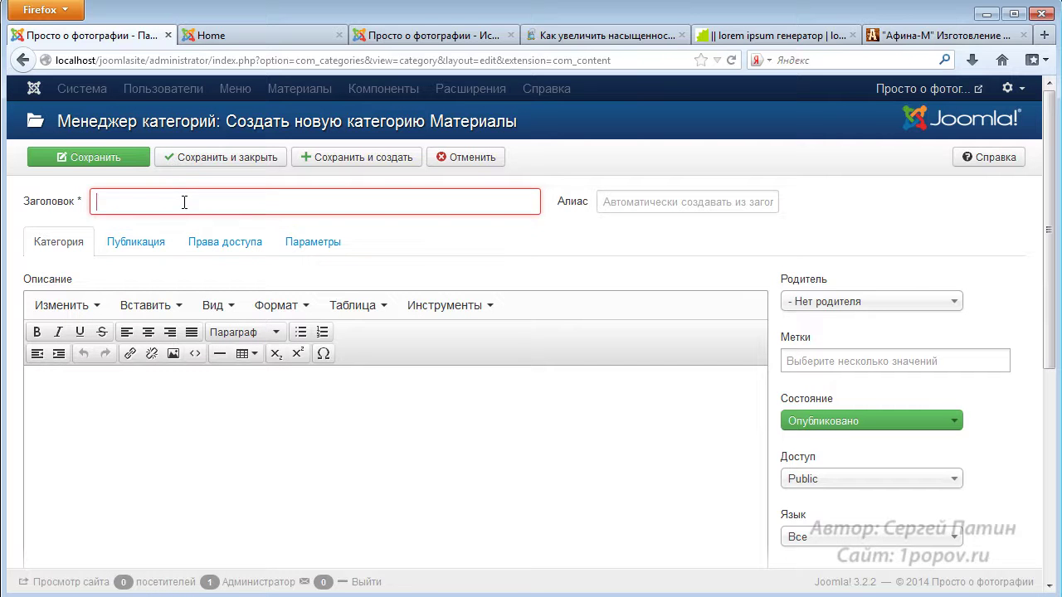
{"action": "type", "text": "Для удаления"}
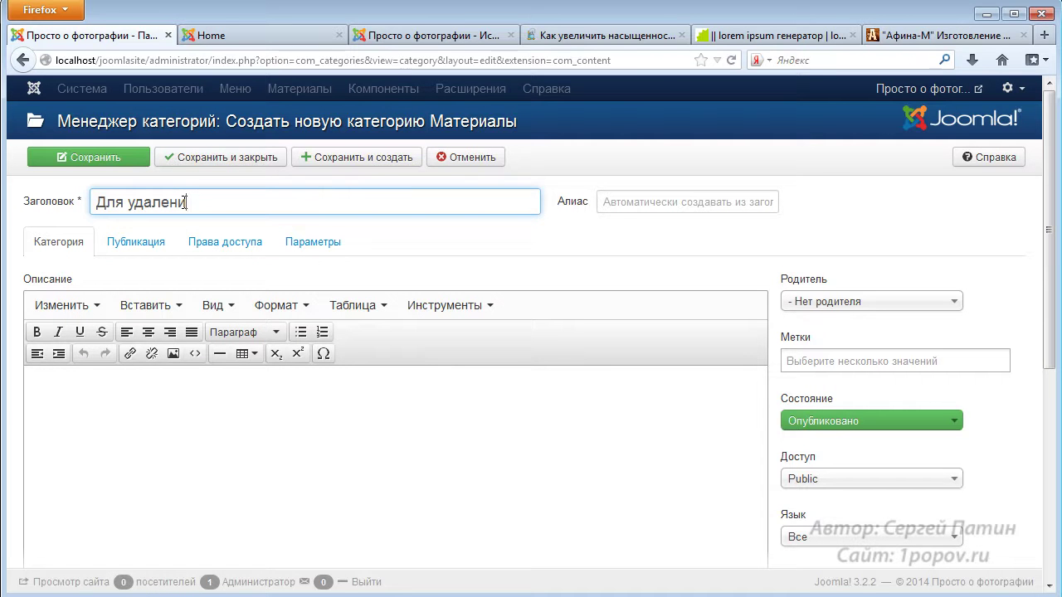
{"action": "left_click", "coordinate": [210, 161]}
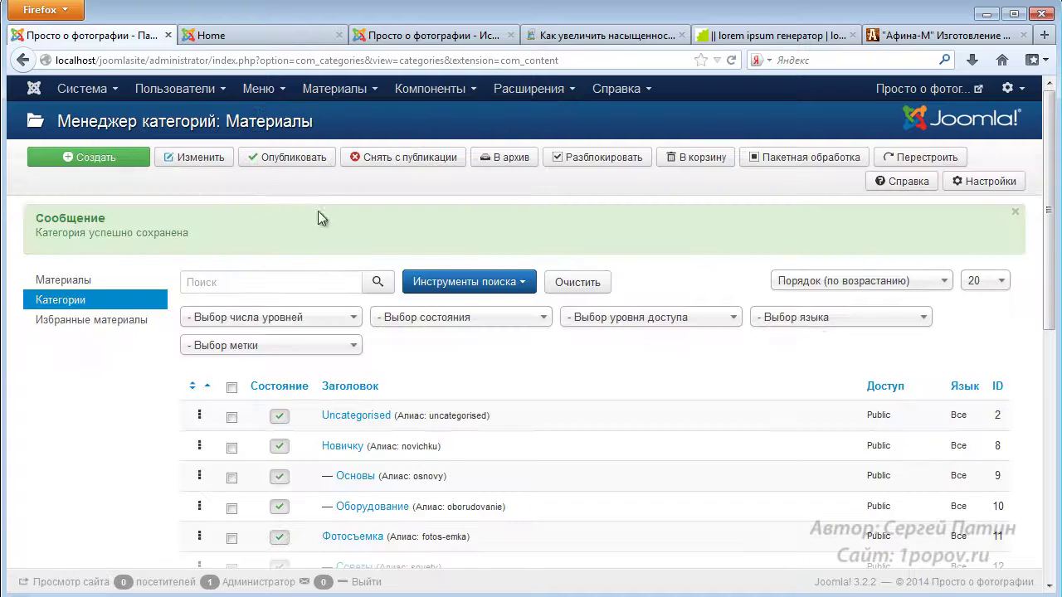
Move the category "Для удаления" to the trash.
{"action": "scroll", "coordinate": [844, 343], "scroll_direction": "down", "scroll_amount": 8}
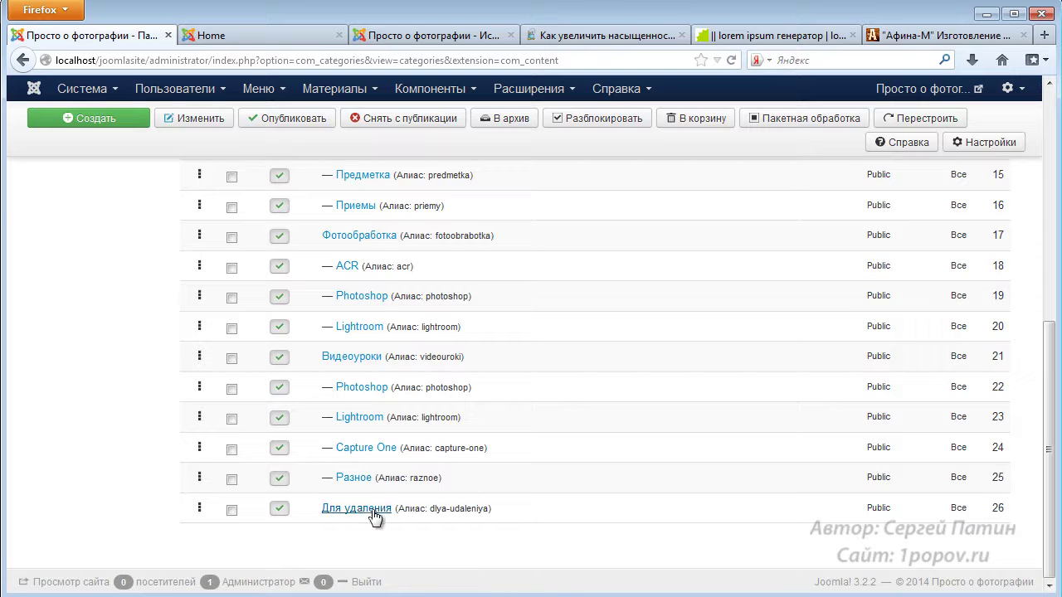
{"action": "left_click", "coordinate": [232, 510]}
{"action": "scroll", "coordinate": [391, 491], "scroll_direction": "up", "scroll_amount": 10}
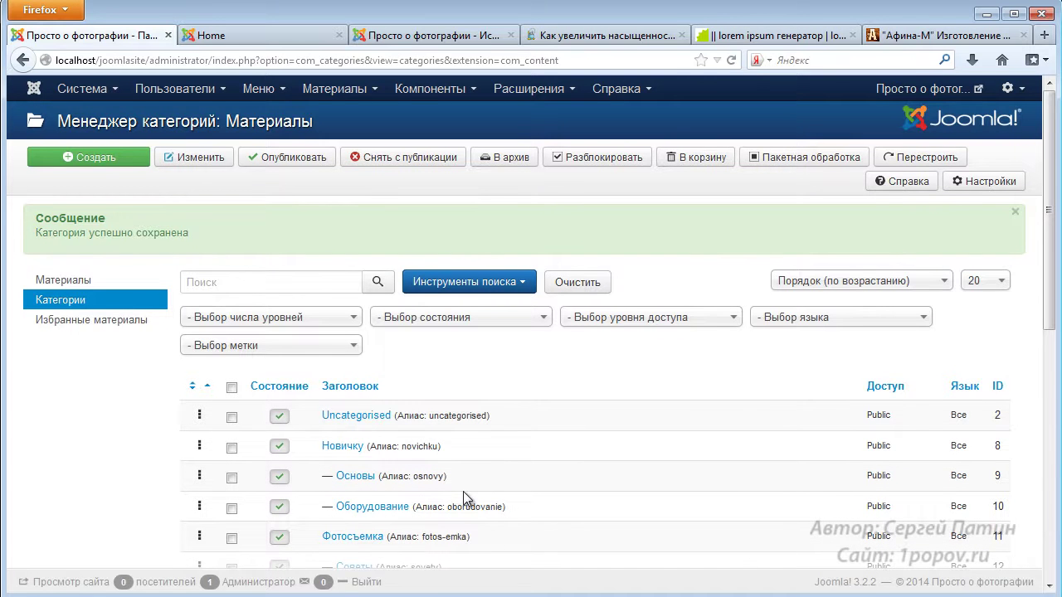
{"action": "left_click", "coordinate": [697, 159]}
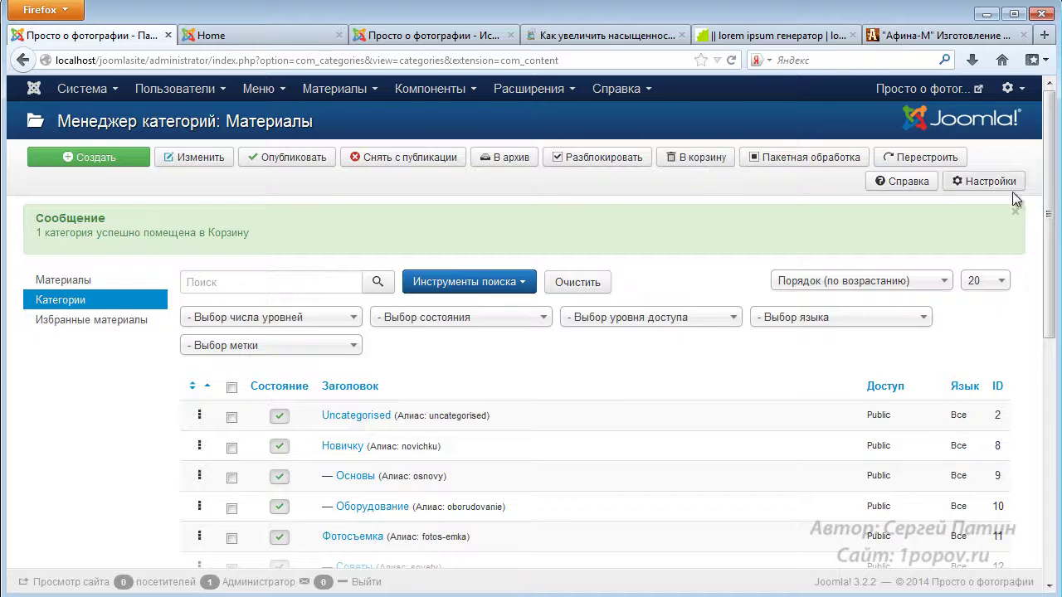
Filter the category list by the status "В корзине" to show only trashed categories.
{"action": "left_click_drag", "start_coordinate": [1049, 253], "coordinate": [1053, 282]}
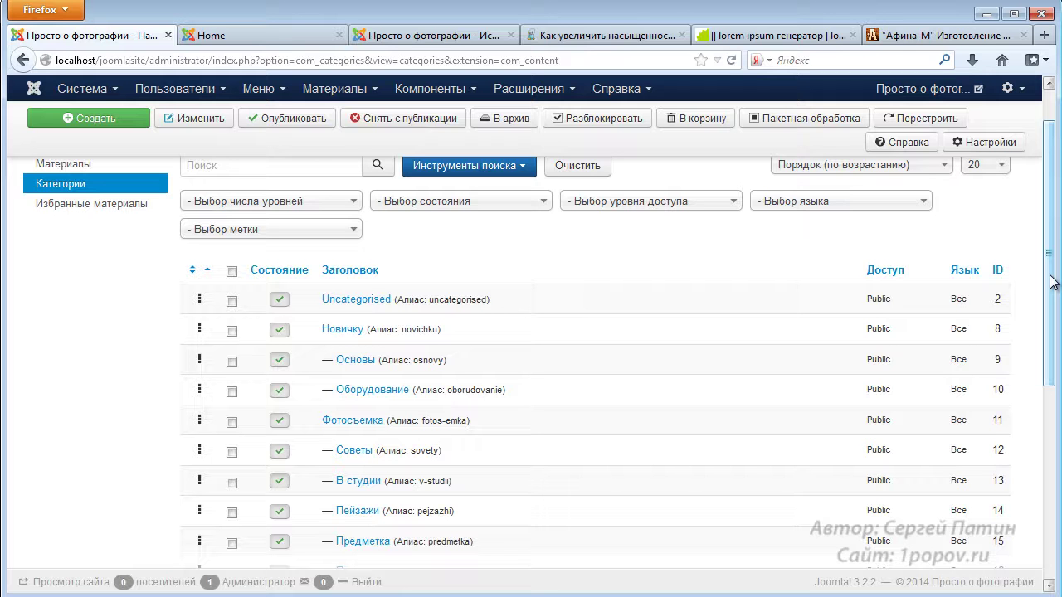
{"action": "scroll", "coordinate": [1052, 249], "scroll_direction": "up", "scroll_amount": 2}
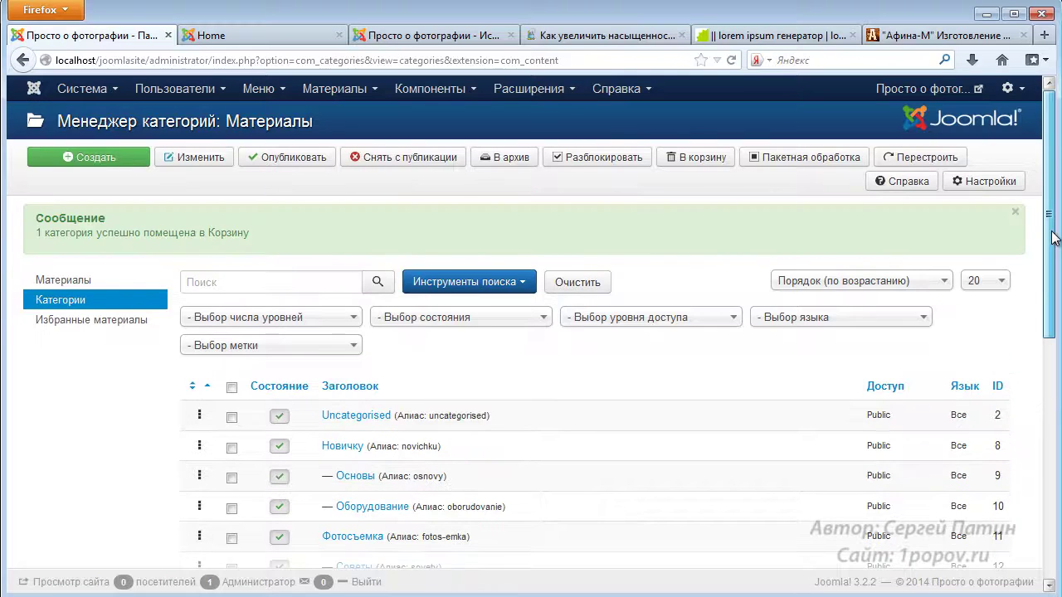
{"action": "mouse_move", "coordinate": [1055, 255]}
{"action": "left_mouse_down"}
{"action": "mouse_move", "coordinate": [1059, 496]}
{"action": "mouse_move", "coordinate": [1045, 266]}
{"action": "left_mouse_up"}
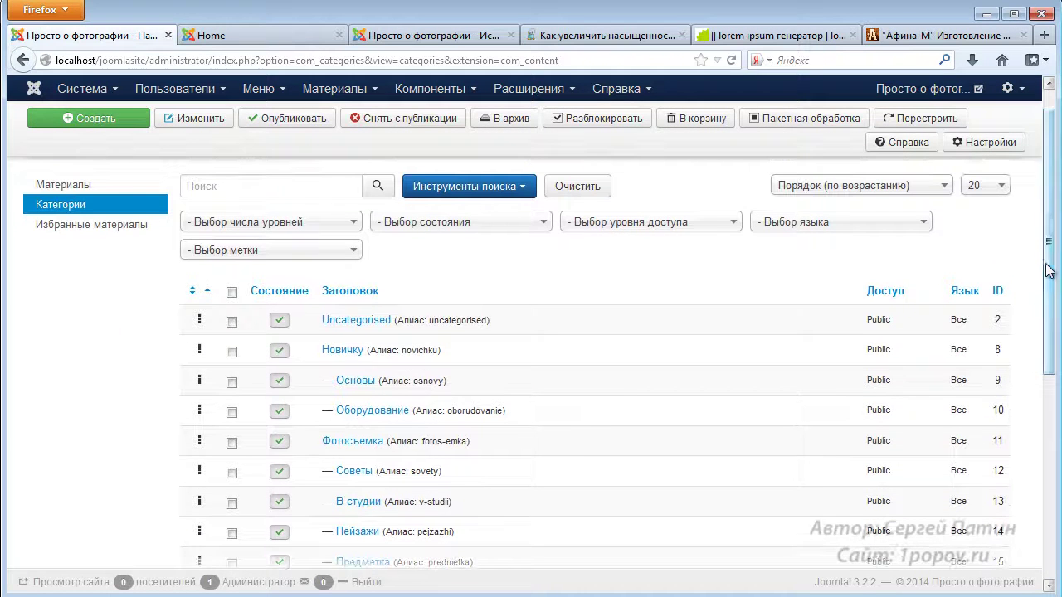
{"action": "left_click", "coordinate": [501, 232]}
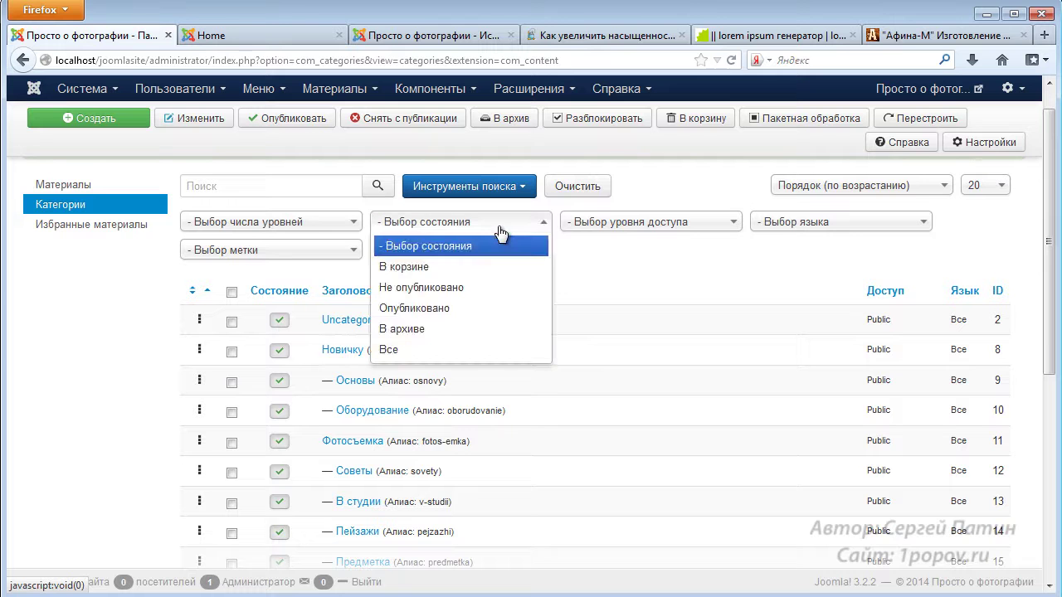
{"action": "left_click", "coordinate": [696, 277]}
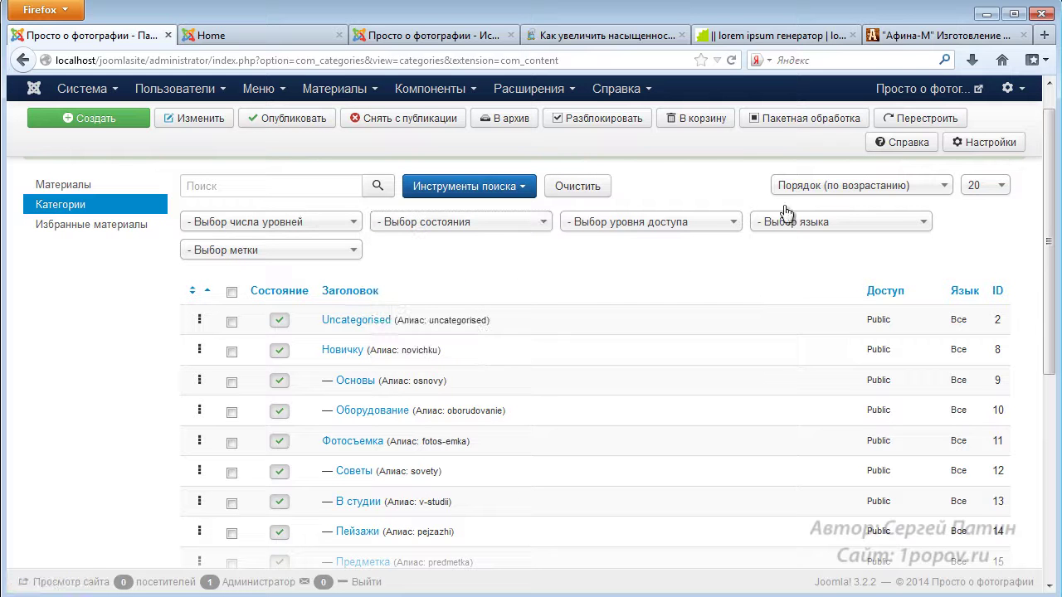
{"action": "left_click", "coordinate": [506, 226]}
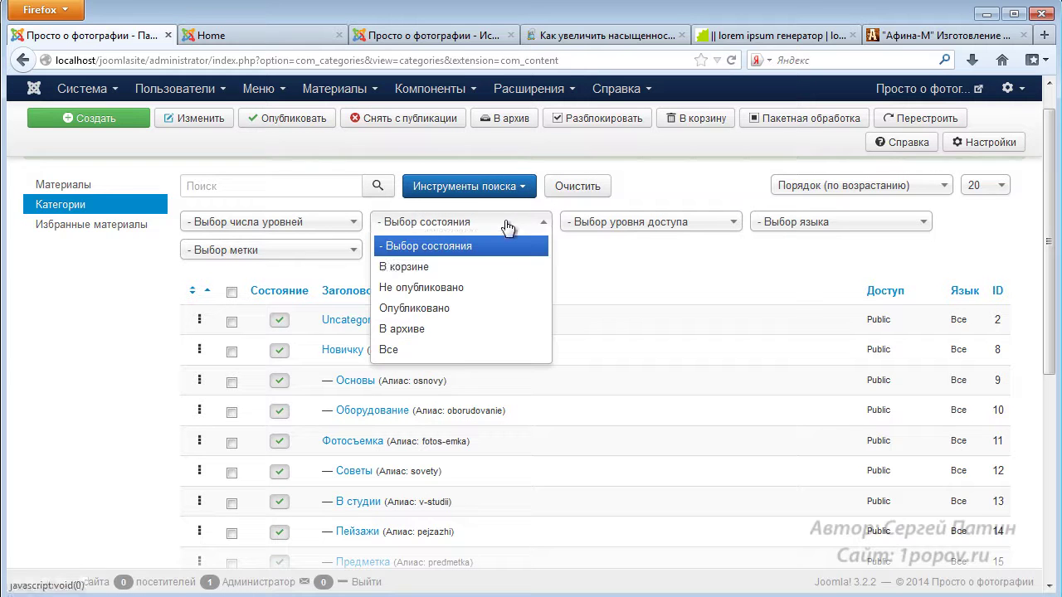
{"action": "left_click", "coordinate": [412, 267]}
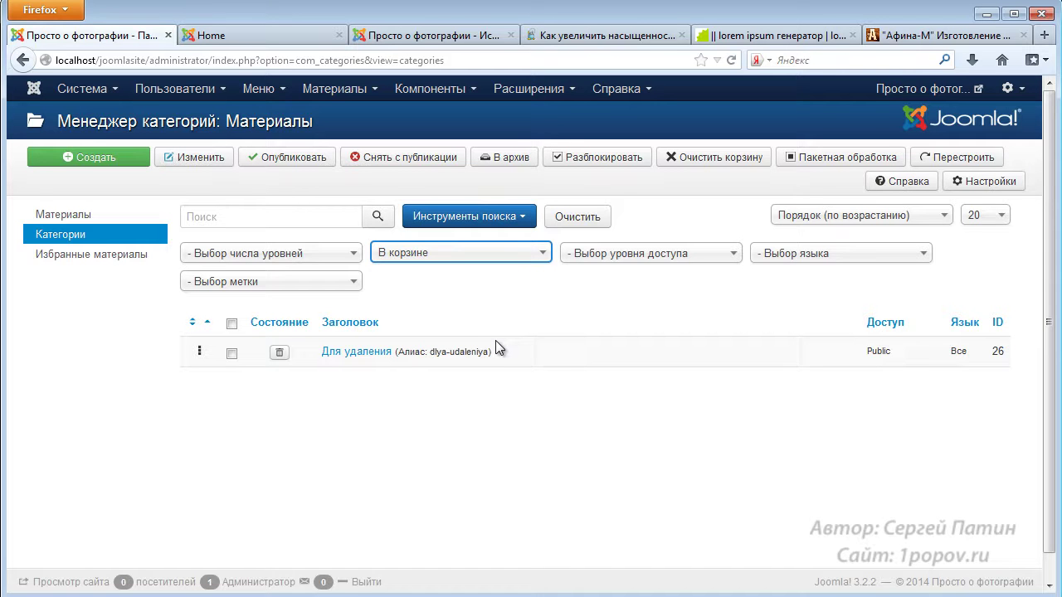
Permanently delete the trashed category "Для удаления" by emptying the trash.
{"action": "left_click", "coordinate": [232, 354]}
{"action": "left_click", "coordinate": [233, 325]}
{"action": "left_click", "coordinate": [730, 160]}
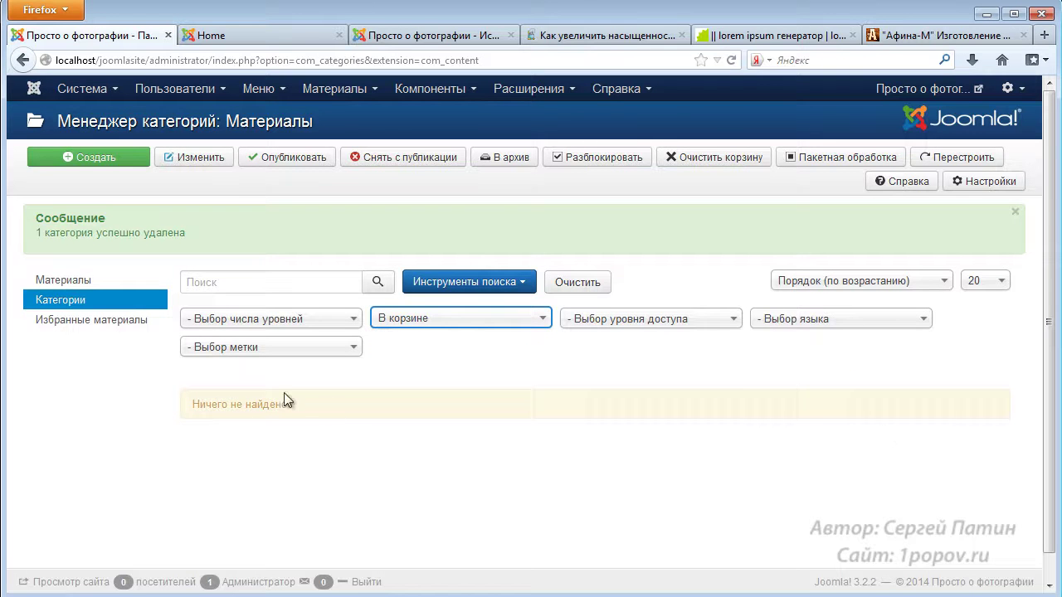
Reset the status filter to "- Выбор состояния" to list the regular categories again.
{"action": "left_click", "coordinate": [528, 322]}
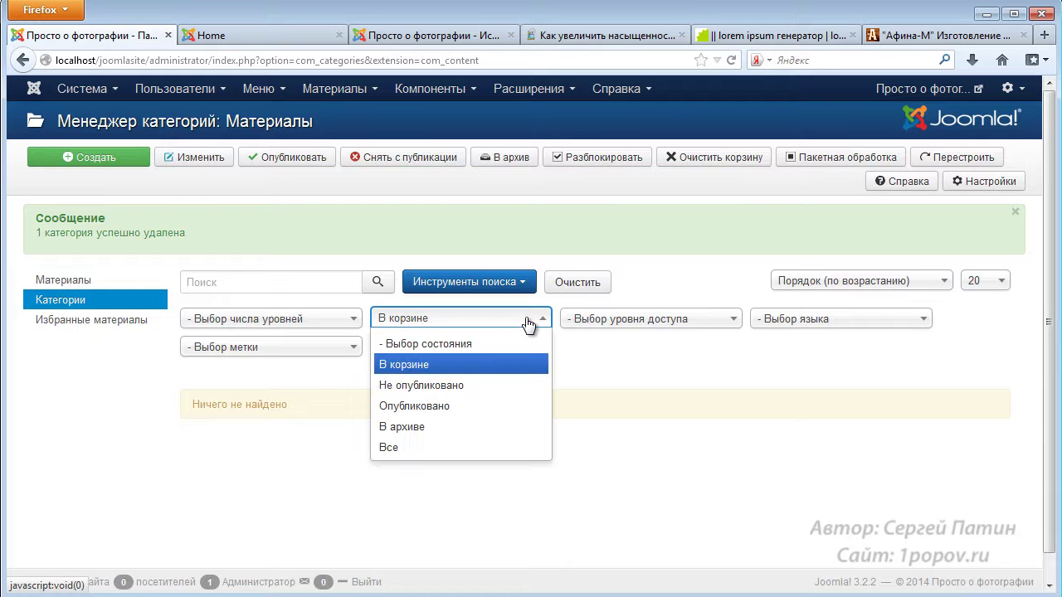
{"action": "left_click", "coordinate": [413, 347]}
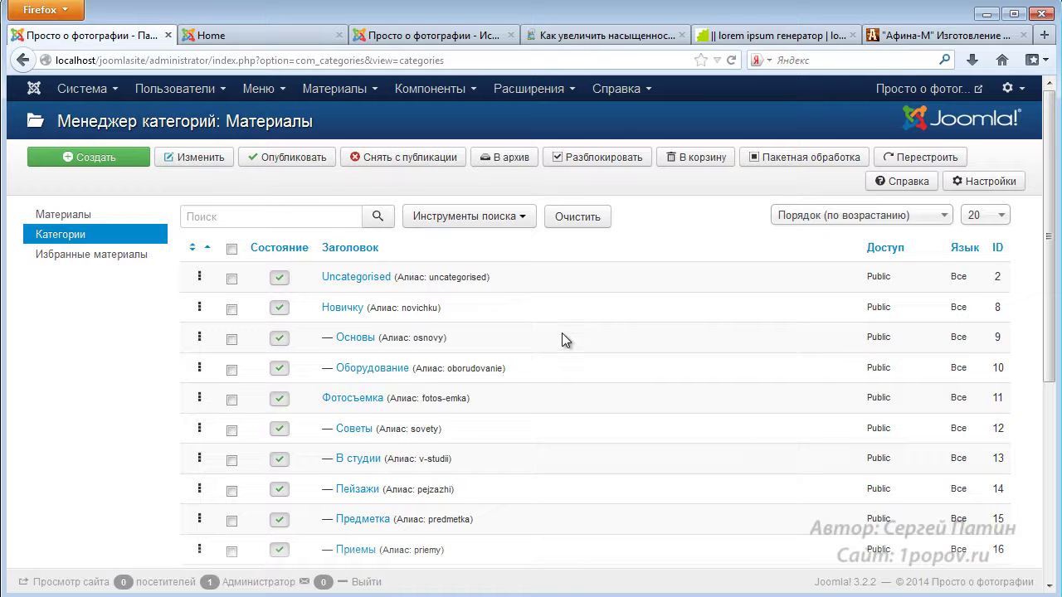
Open the category "Разное" under Видеоуроки for editing.
{"action": "scroll", "coordinate": [563, 335], "scroll_direction": "down", "scroll_amount": 5}
{"action": "scroll", "coordinate": [410, 330], "scroll_direction": "up", "scroll_amount": 5}
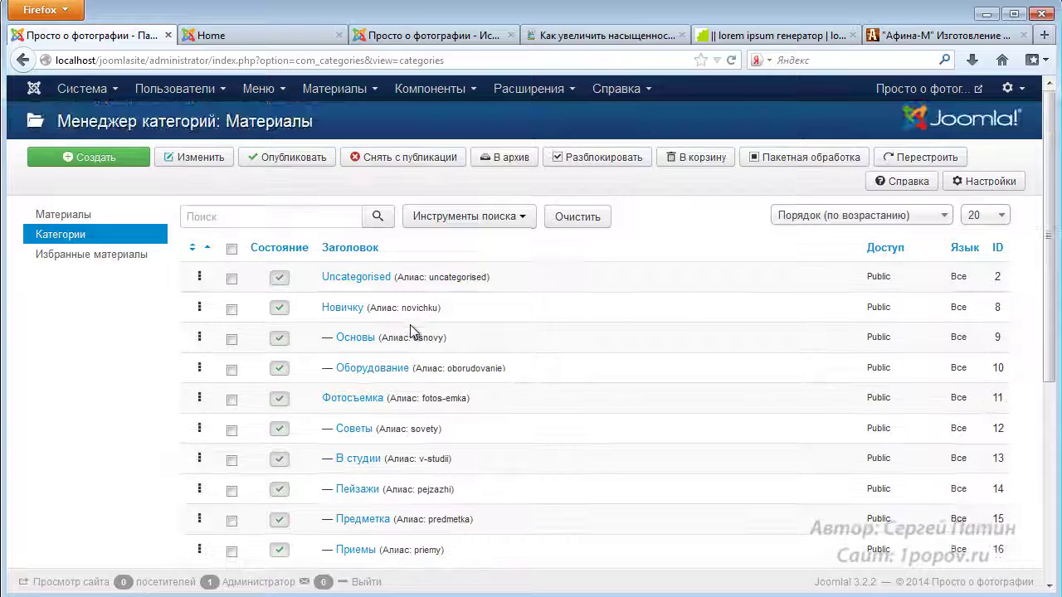
{"action": "scroll", "coordinate": [410, 330], "scroll_direction": "down", "scroll_amount": 6}
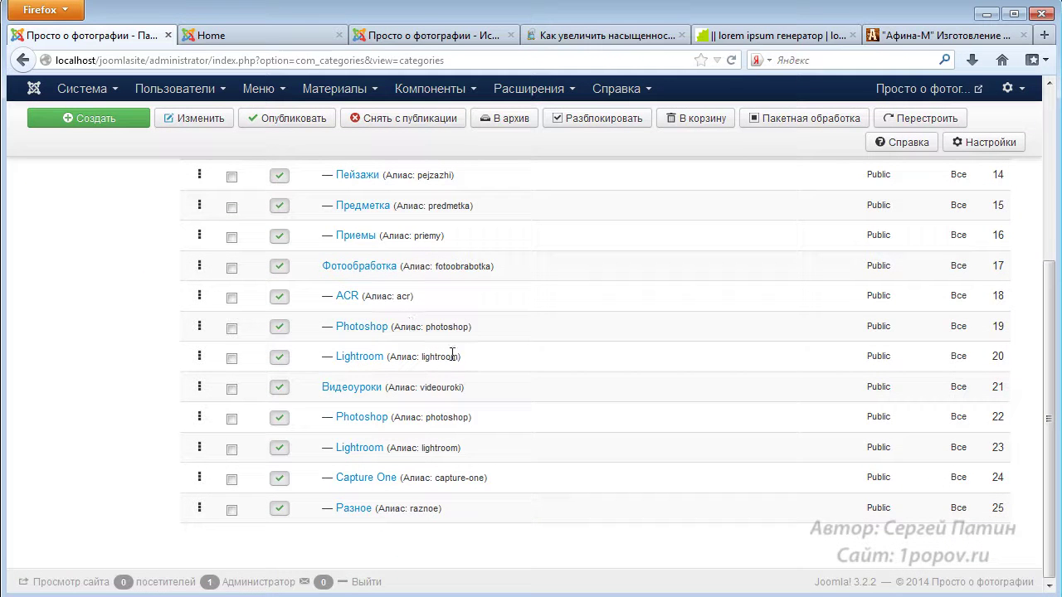
{"action": "left_click", "coordinate": [355, 509]}
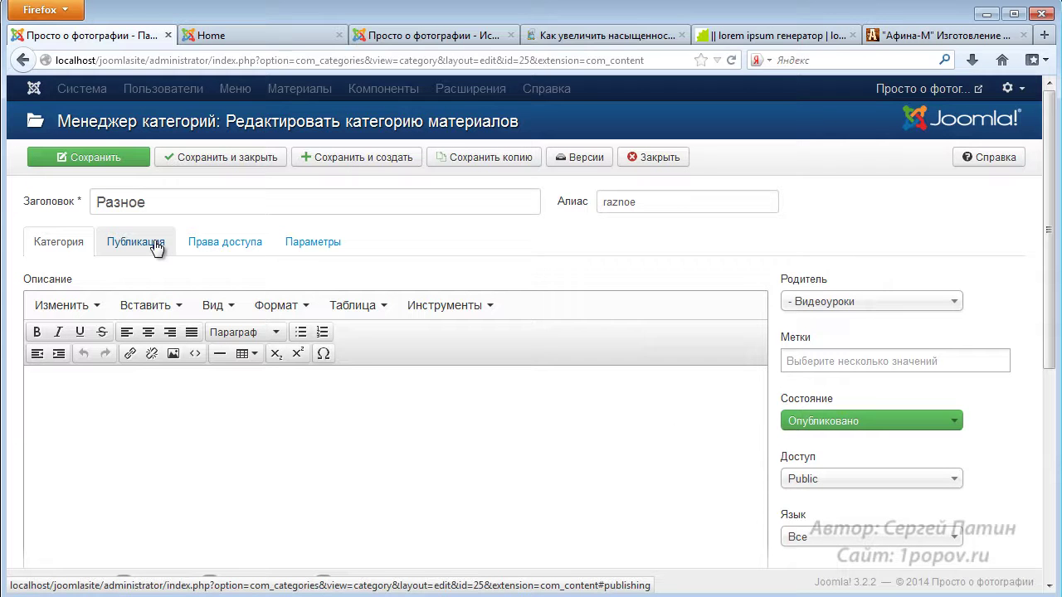
Look over the publishing and meta tag fields of the category "Разное", close it without saving and review the category list.
{"action": "left_click", "coordinate": [134, 241]}
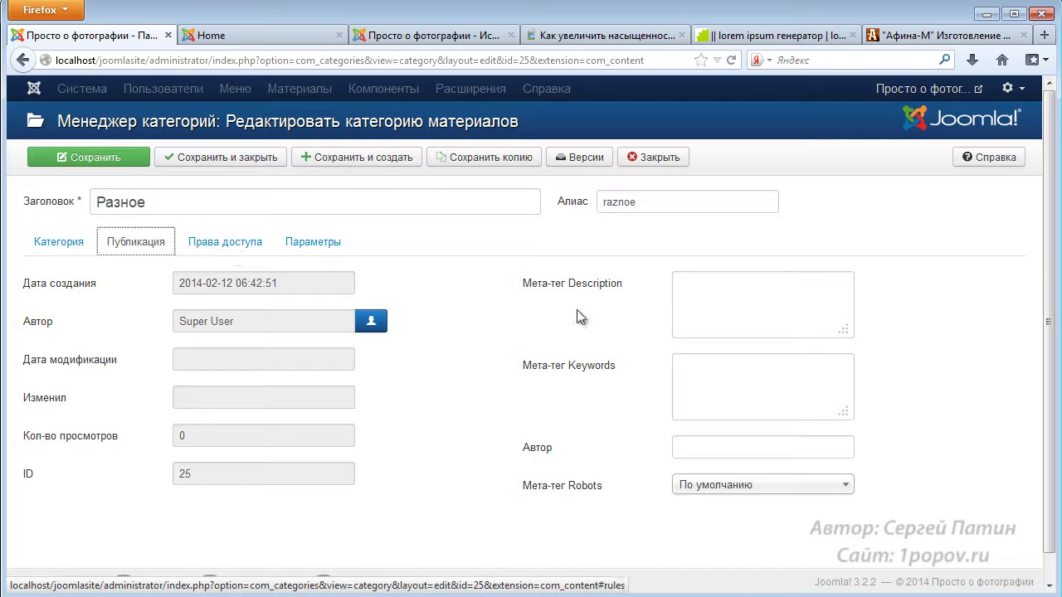
{"action": "left_click", "coordinate": [761, 310]}
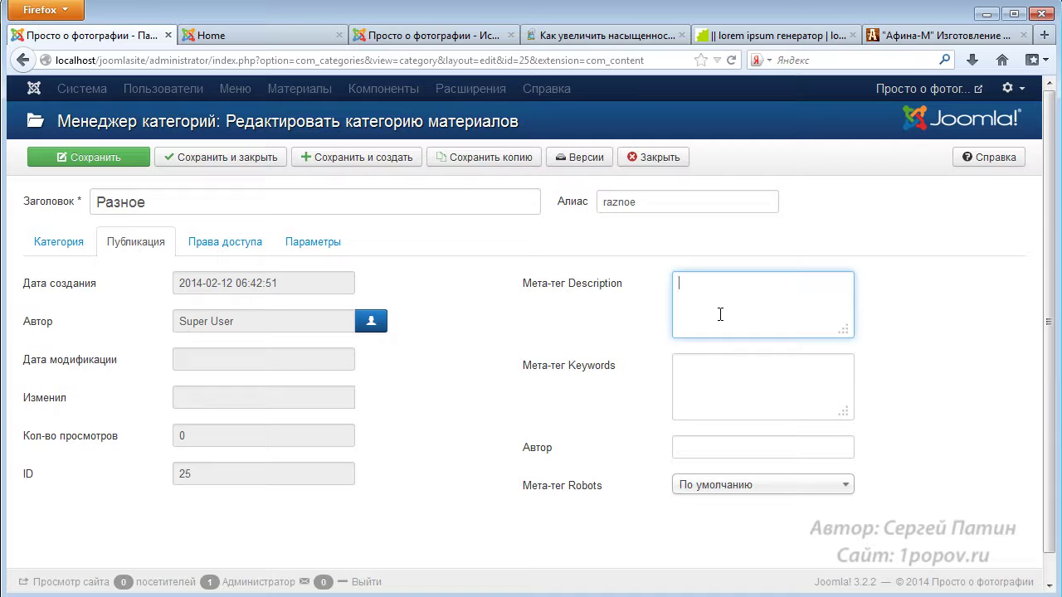
{"action": "left_click", "coordinate": [750, 382]}
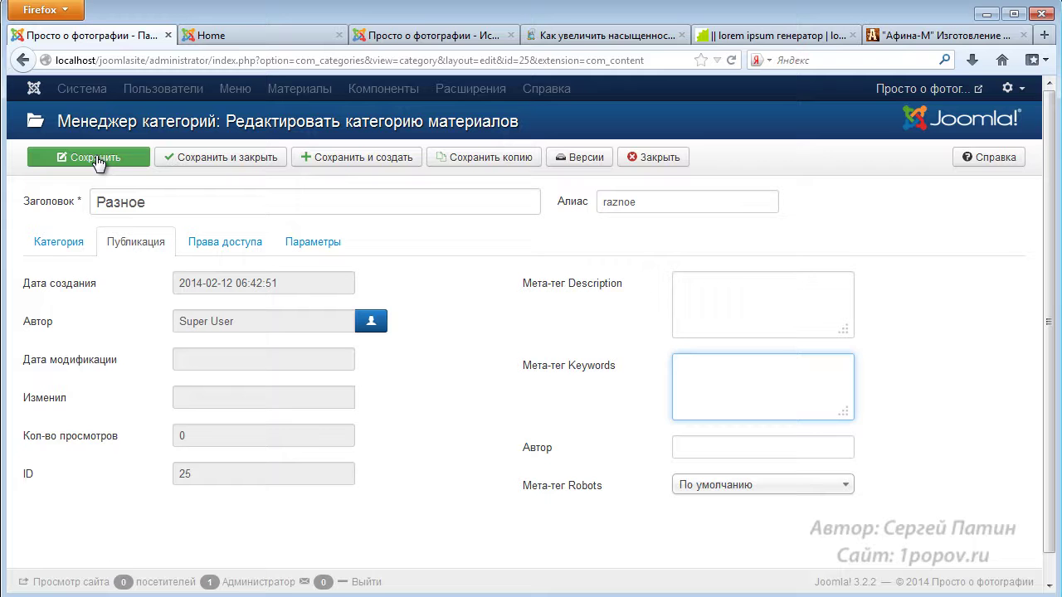
{"action": "left_click", "coordinate": [663, 164]}
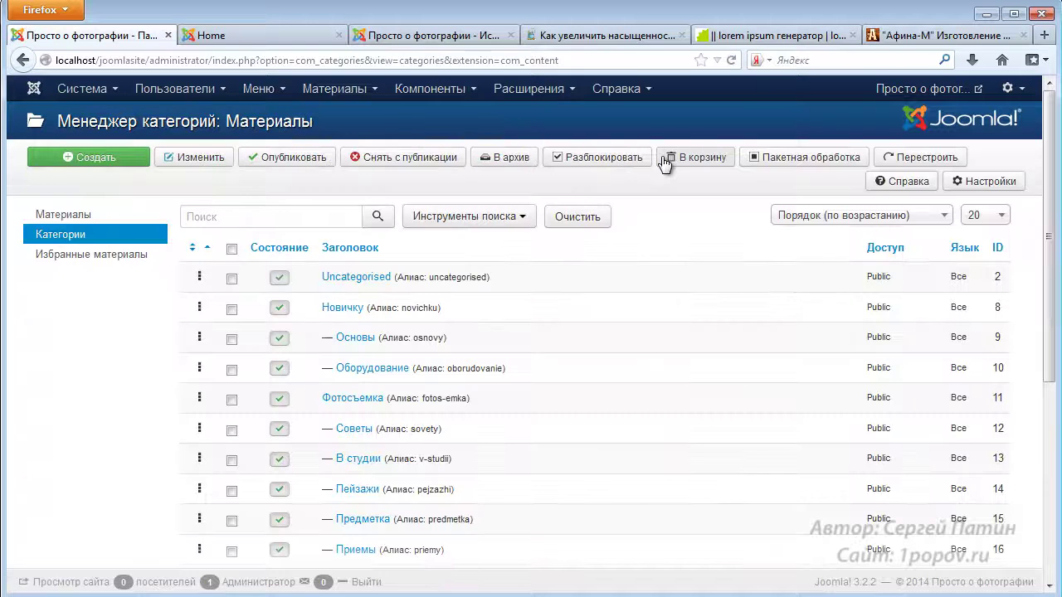
{"action": "scroll", "coordinate": [687, 352], "scroll_direction": "down", "scroll_amount": 5}
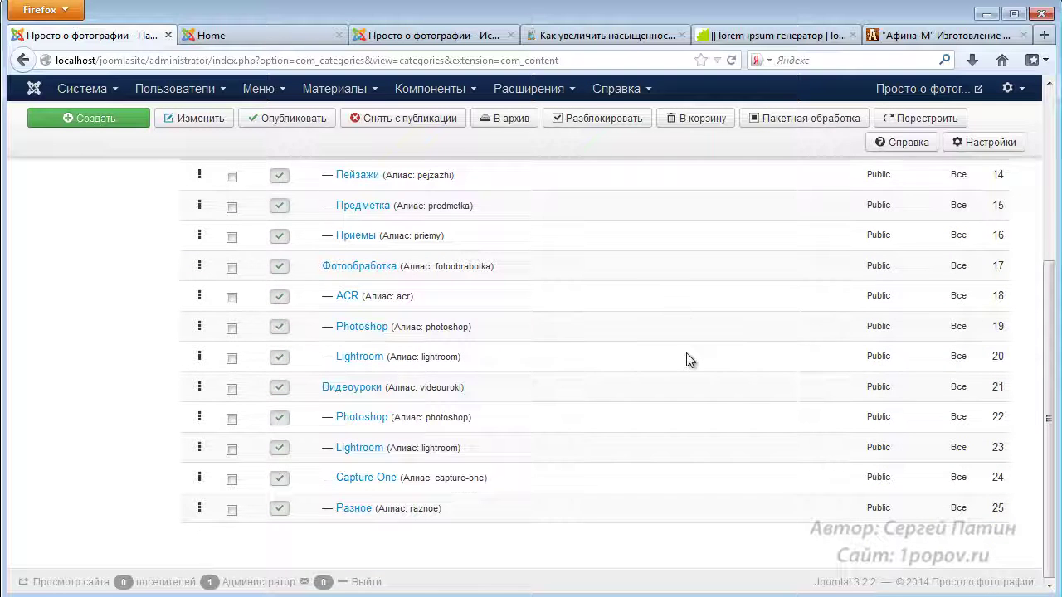
{"action": "scroll", "coordinate": [685, 347], "scroll_direction": "up", "scroll_amount": 4}
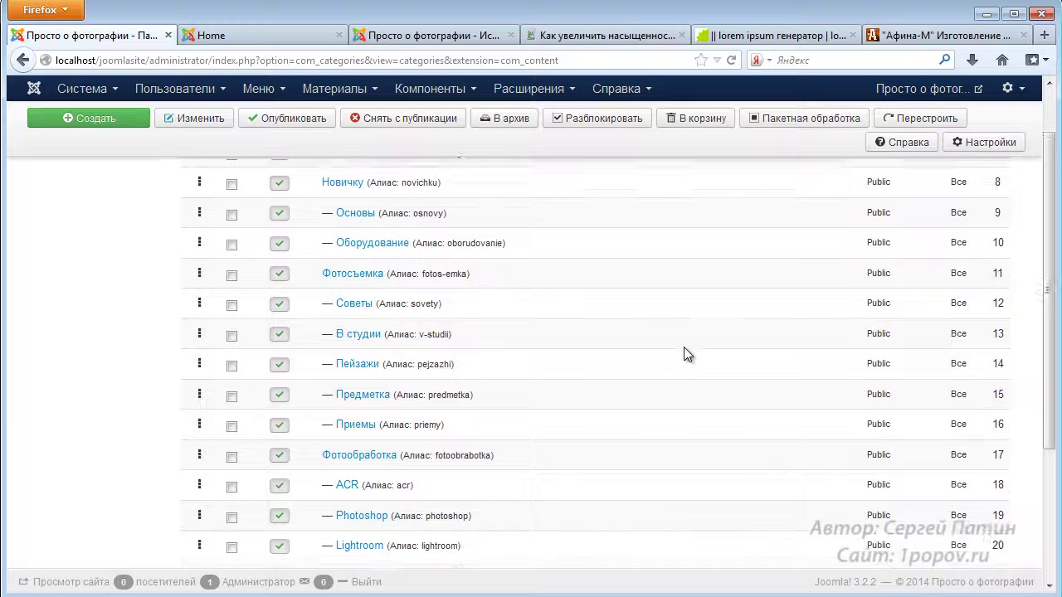
{"action": "scroll", "coordinate": [684, 347], "scroll_direction": "up", "scroll_amount": 2}
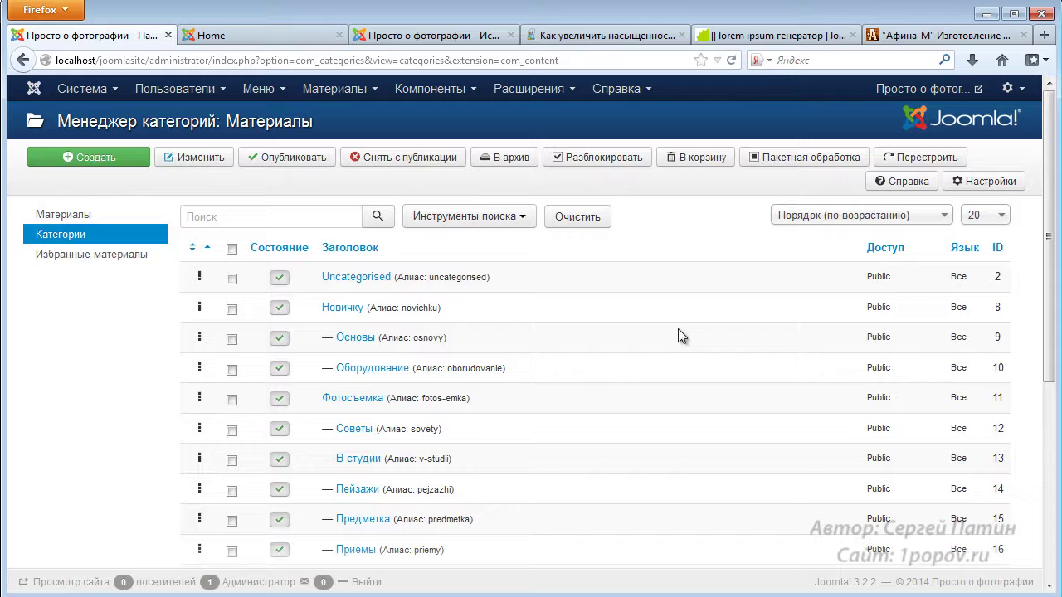
Create a new article and enter the title "Описание нашего сайта".
{"action": "left_click", "coordinate": [356, 98]}
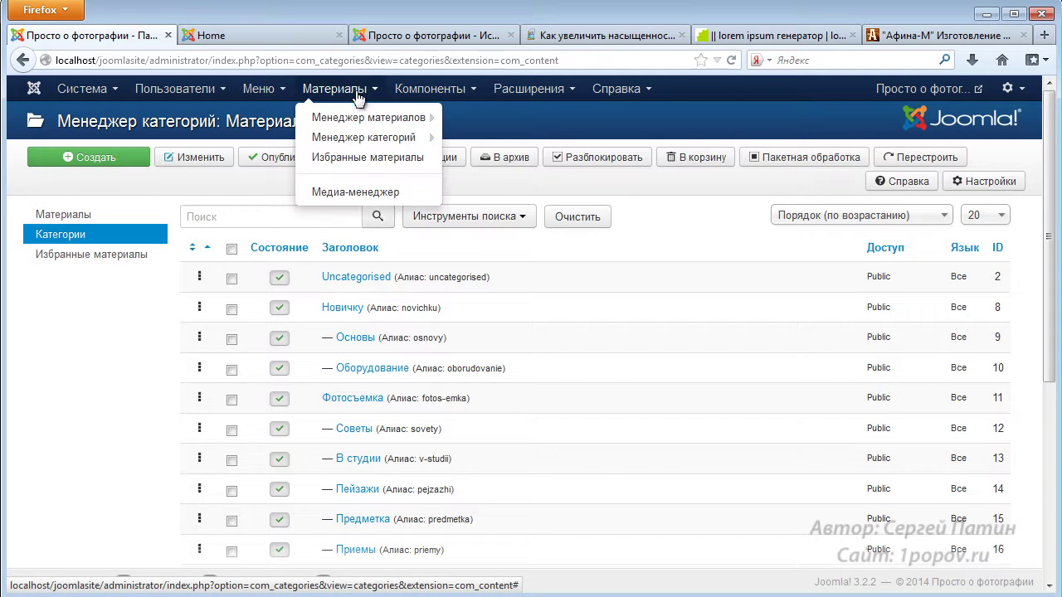
{"action": "mouse_move", "coordinate": [352, 120]}
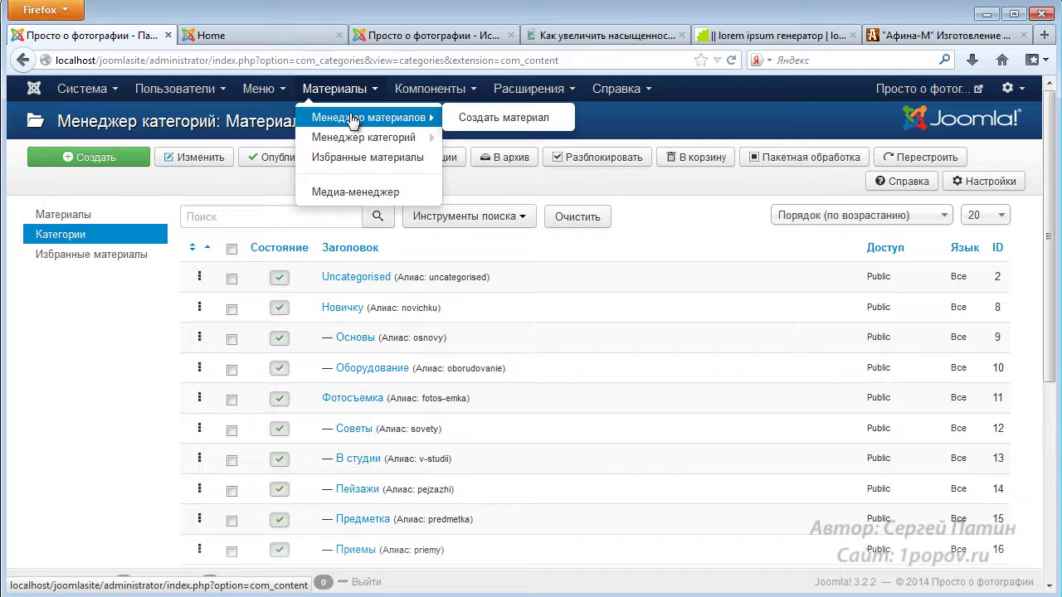
{"action": "left_click", "coordinate": [481, 116]}
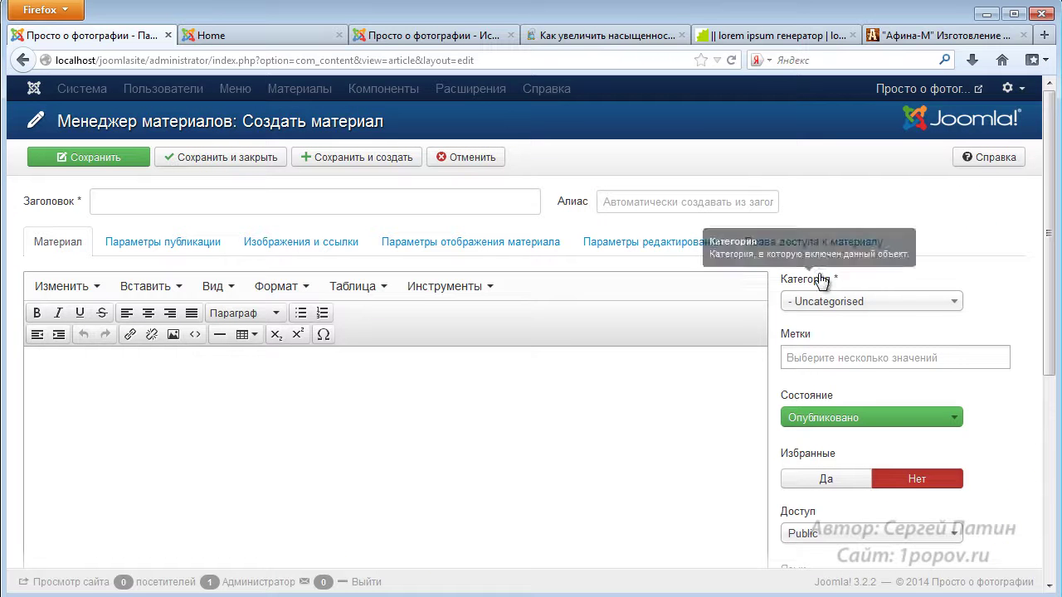
{"action": "left_click_drag", "start_coordinate": [1048, 237], "coordinate": [1049, 265]}
{"action": "left_click", "coordinate": [292, 176]}
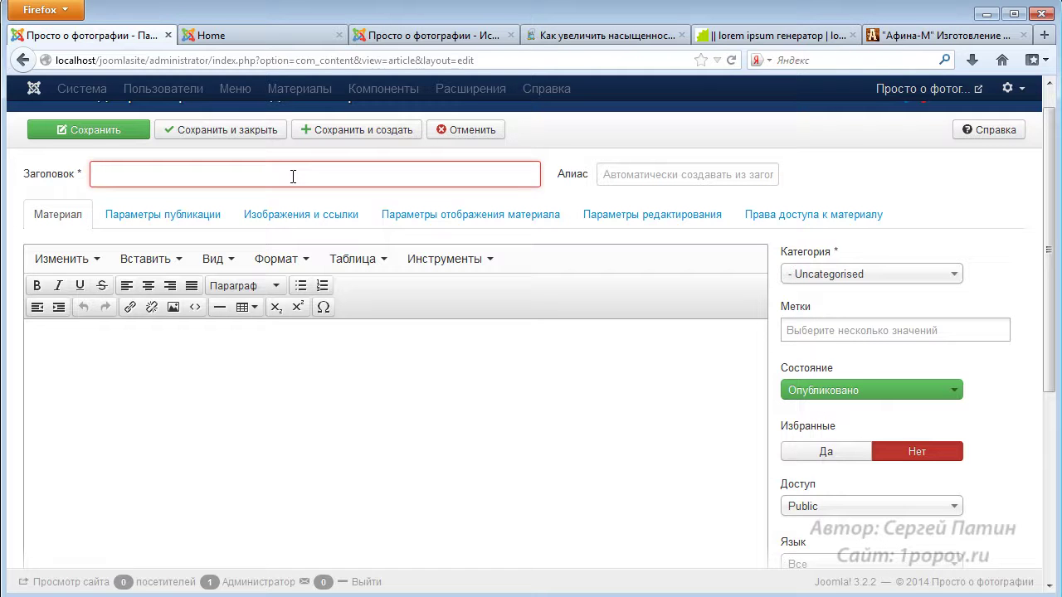
{"action": "type", "text": "Описан"}
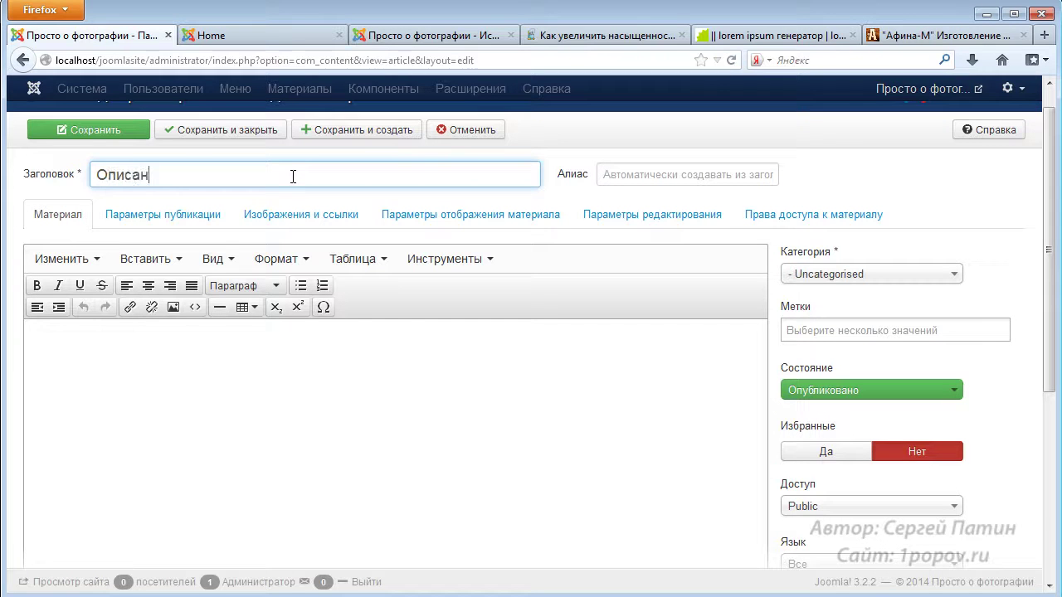
{"action": "type", "text": "ие нашего сайта"}
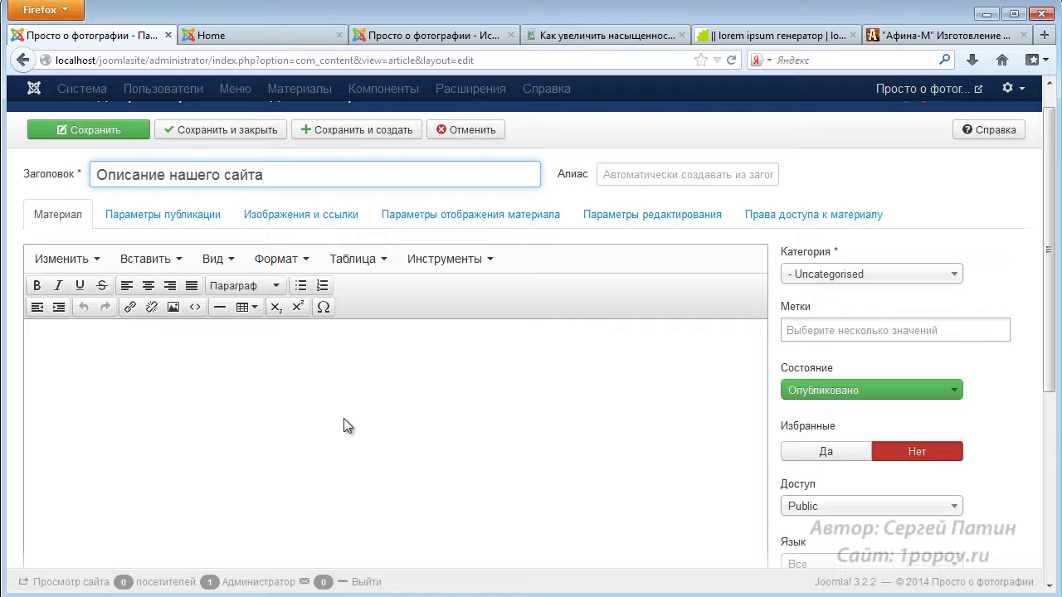
Switch to the Blindtextgenerator site and generate 600 words of the filler text "Страдания юного Вертера".
{"action": "left_click", "coordinate": [766, 39]}
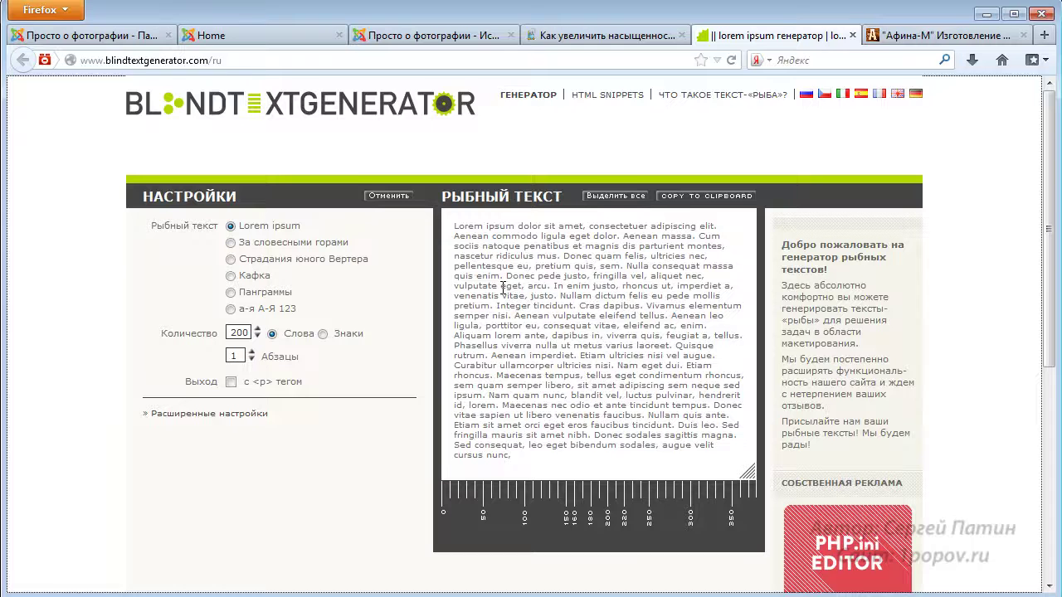
{"action": "scroll", "coordinate": [503, 286], "scroll_direction": "down", "scroll_amount": 2}
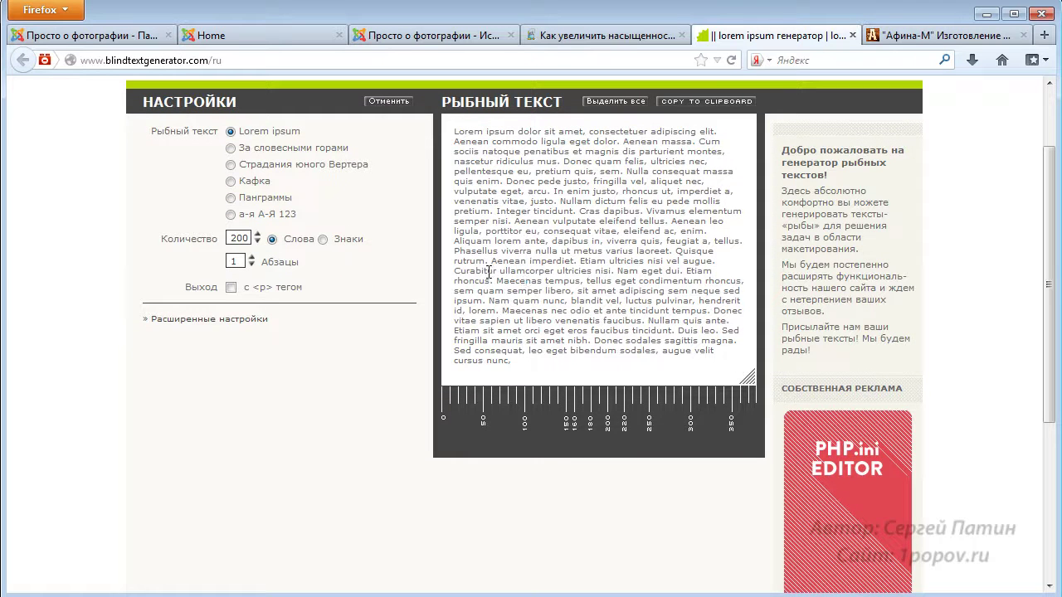
{"action": "left_click", "coordinate": [231, 165]}
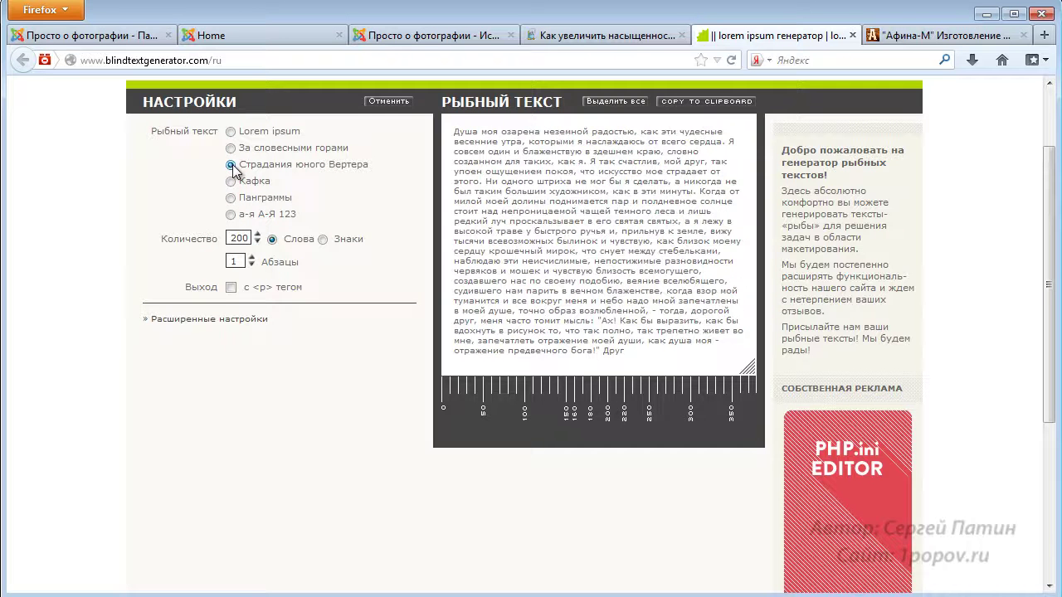
{"action": "left_click", "coordinate": [257, 235]}
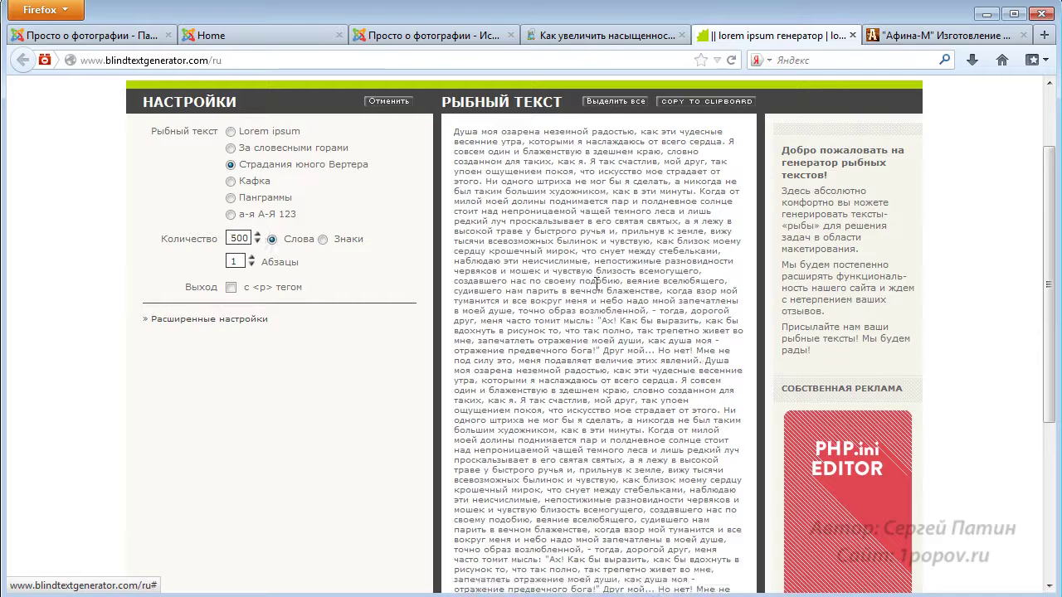
{"action": "scroll", "coordinate": [653, 304], "scroll_direction": "down", "scroll_amount": 3}
{"action": "scroll", "coordinate": [581, 324], "scroll_direction": "up", "scroll_amount": 4}
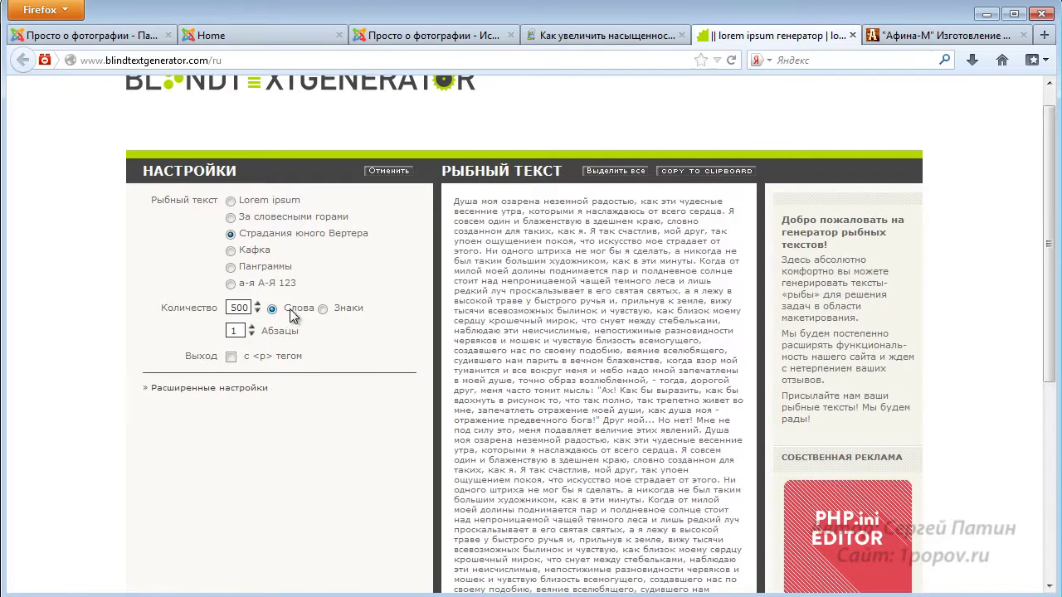
{"action": "left_click", "coordinate": [257, 304]}
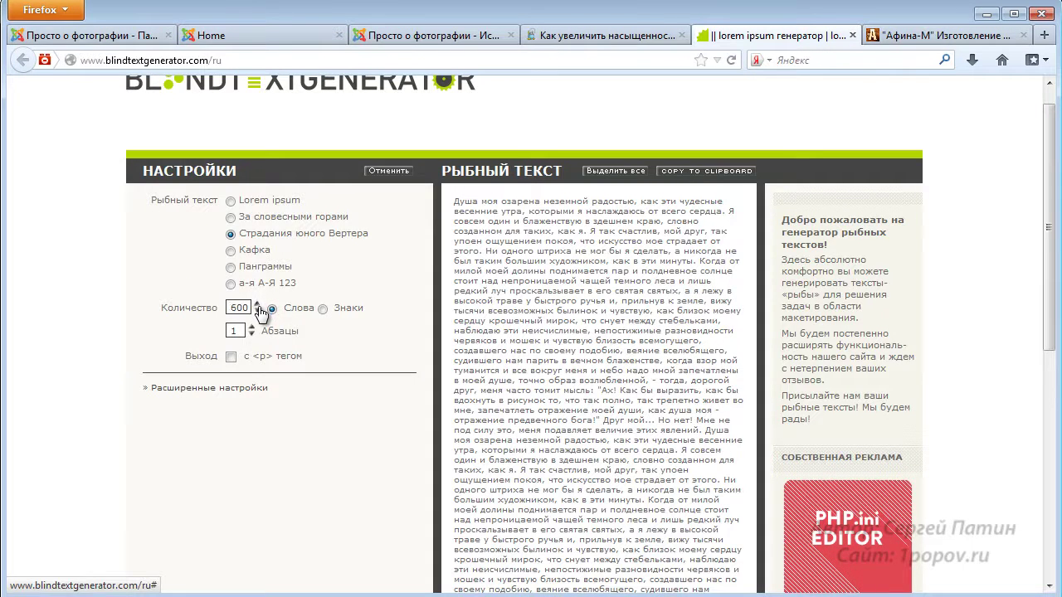
Split the generated filler text into 10 paragraphs.
{"action": "left_click", "coordinate": [252, 328]}
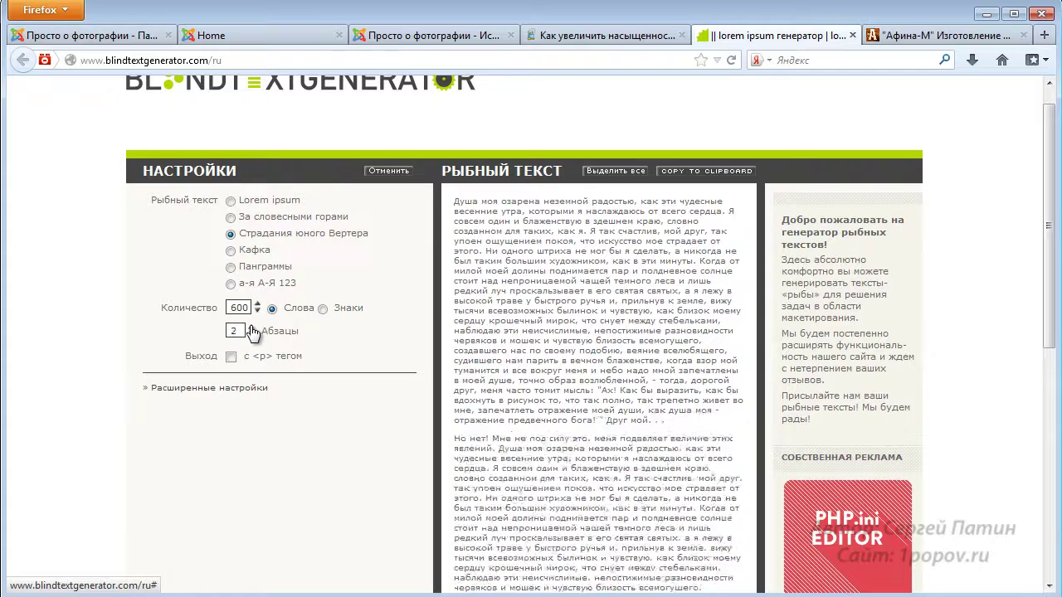
{"action": "left_click", "coordinate": [254, 329]}
{"action": "left_click", "coordinate": [253, 328]}
{"action": "left_click", "coordinate": [253, 328]}
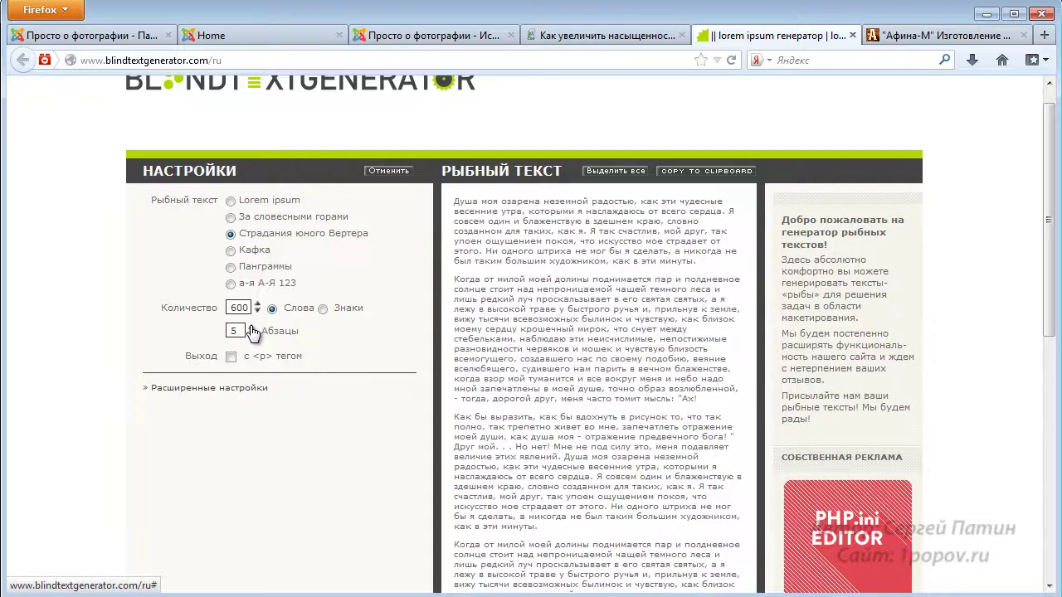
{"action": "left_click", "coordinate": [253, 328]}
{"action": "scroll", "coordinate": [695, 375], "scroll_direction": "down", "scroll_amount": 6}
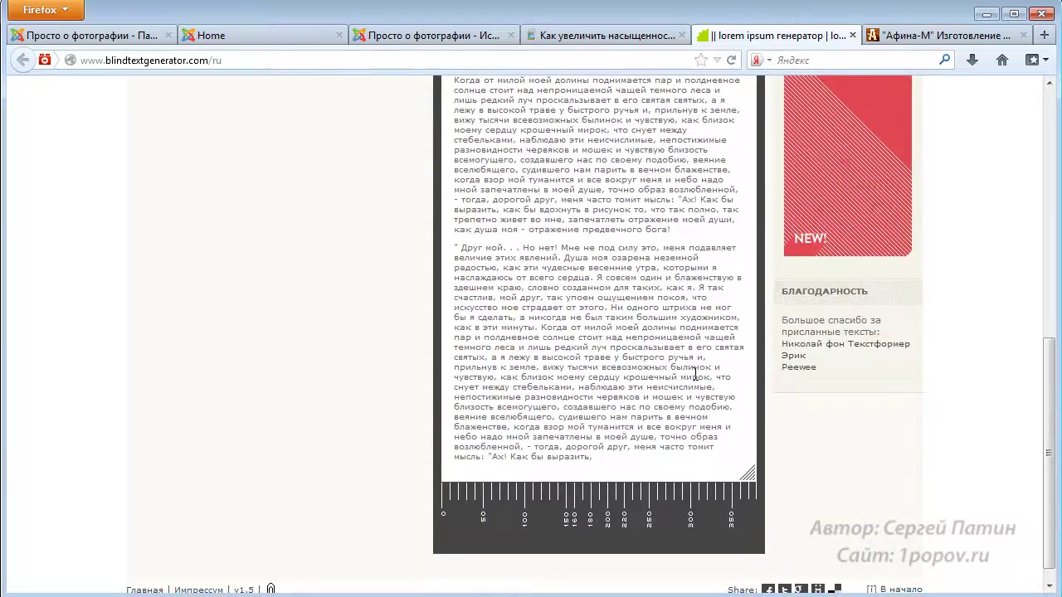
{"action": "scroll", "coordinate": [696, 375], "scroll_direction": "up", "scroll_amount": 7}
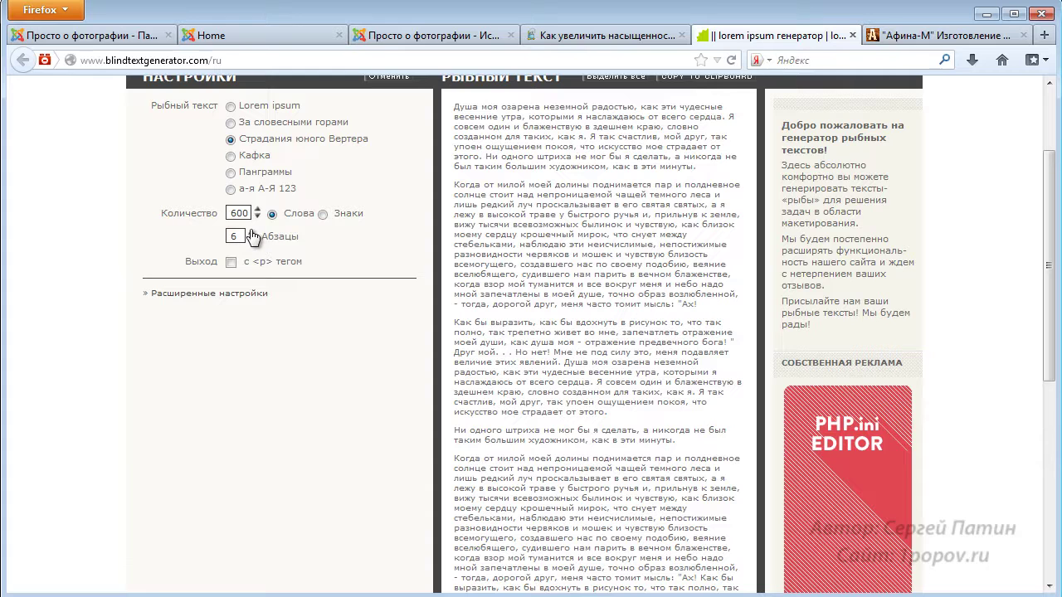
{"action": "left_click", "coordinate": [253, 237]}
{"action": "left_click", "coordinate": [254, 237]}
{"action": "left_click", "coordinate": [253, 236]}
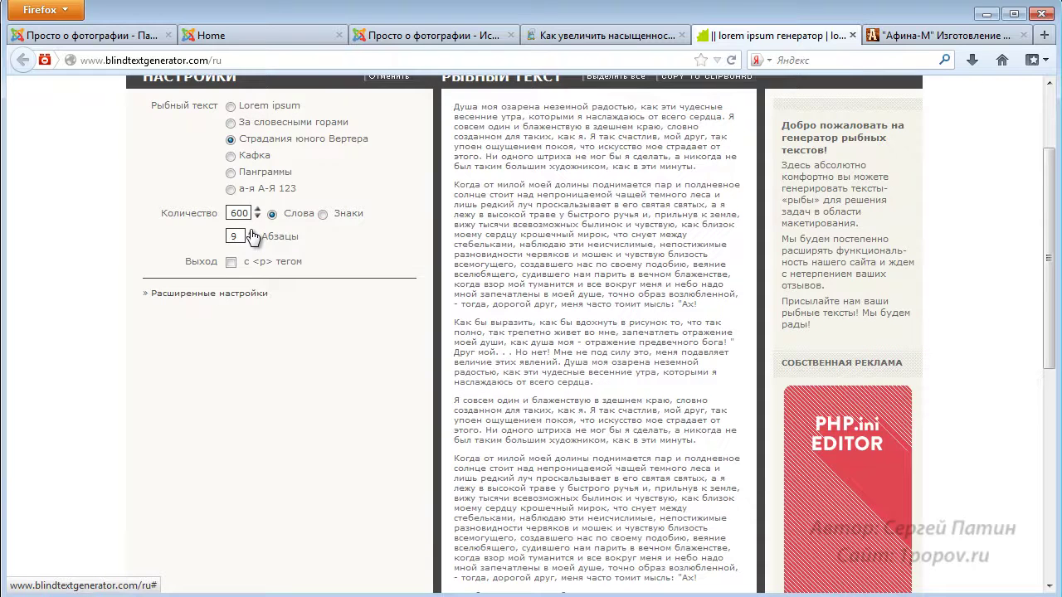
{"action": "left_click", "coordinate": [253, 232]}
{"action": "scroll", "coordinate": [546, 314], "scroll_direction": "down", "scroll_amount": 3}
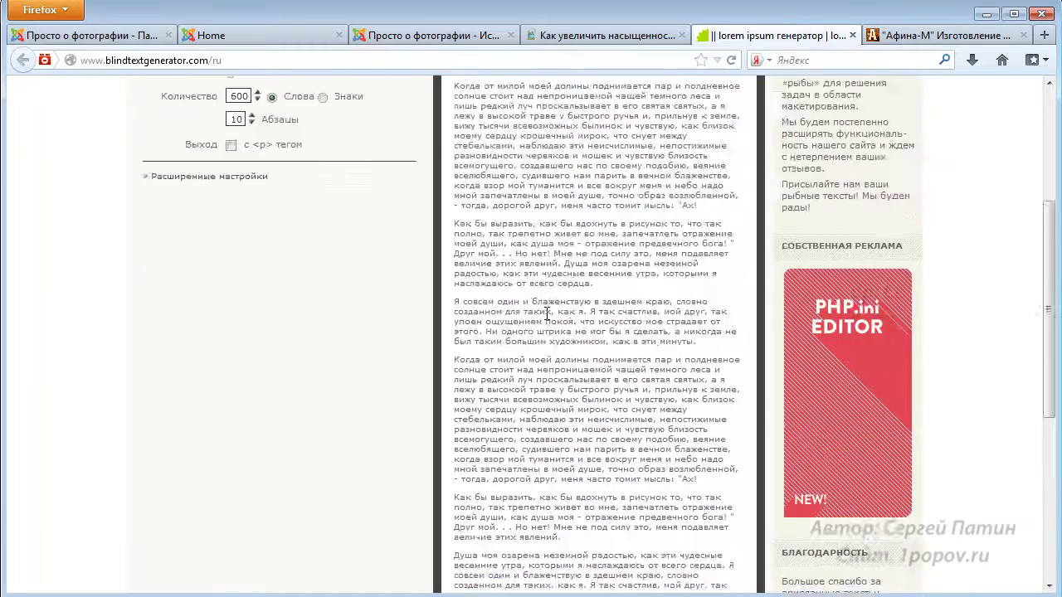
{"action": "scroll", "coordinate": [546, 314], "scroll_direction": "up", "scroll_amount": 6}
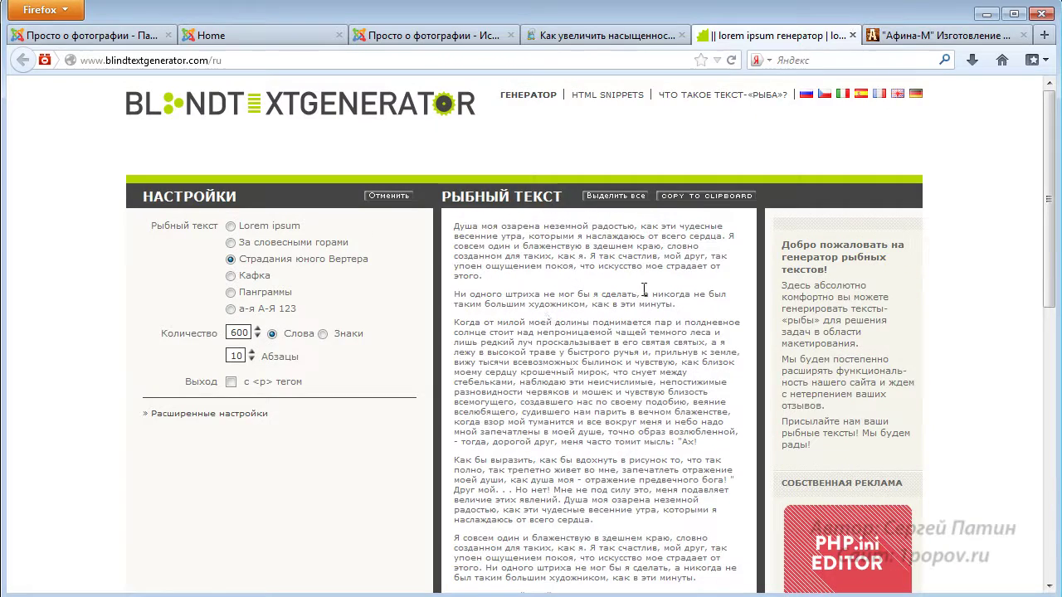
Copy the generated filler text and paste it into the body of the new Joomla article.
{"action": "left_click", "coordinate": [707, 199]}
{"action": "left_click", "coordinate": [114, 39]}
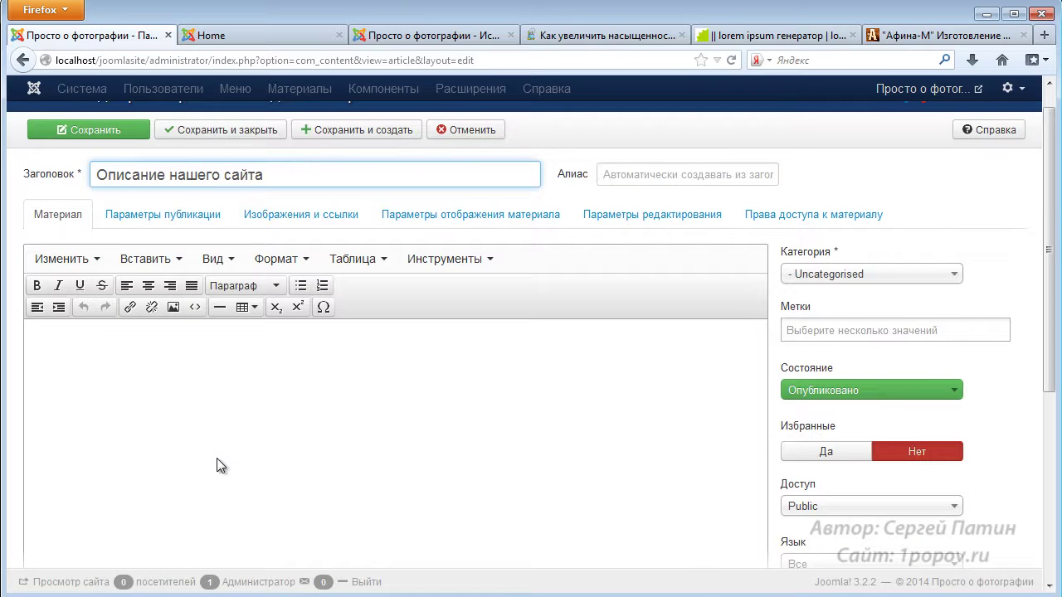
{"action": "left_click", "coordinate": [224, 395]}
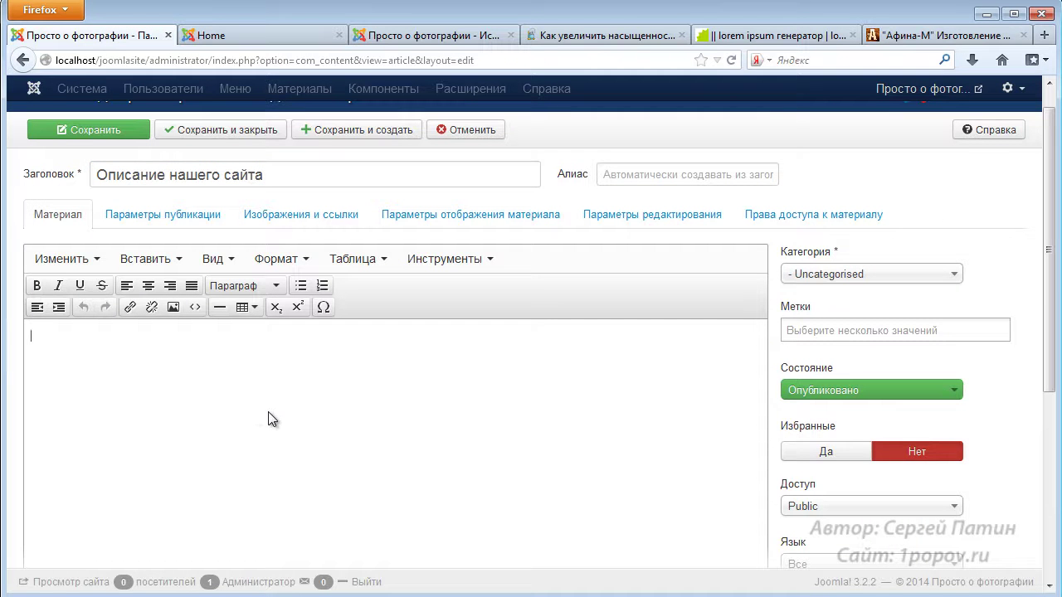
{"action": "scroll", "coordinate": [447, 389], "scroll_direction": "down", "scroll_amount": 3}
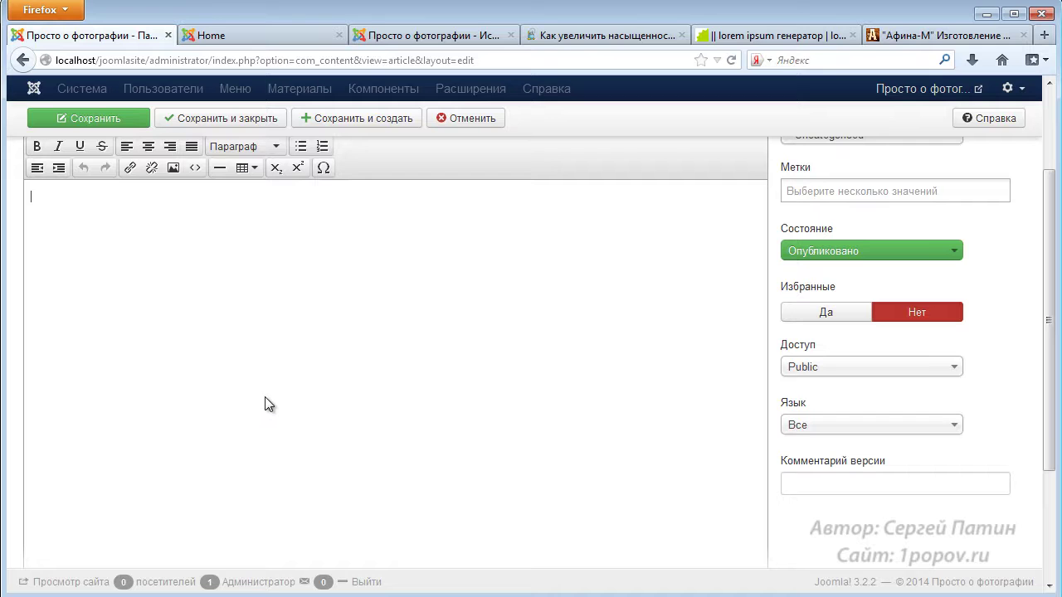
{"action": "key", "text": "ctrl+v"}
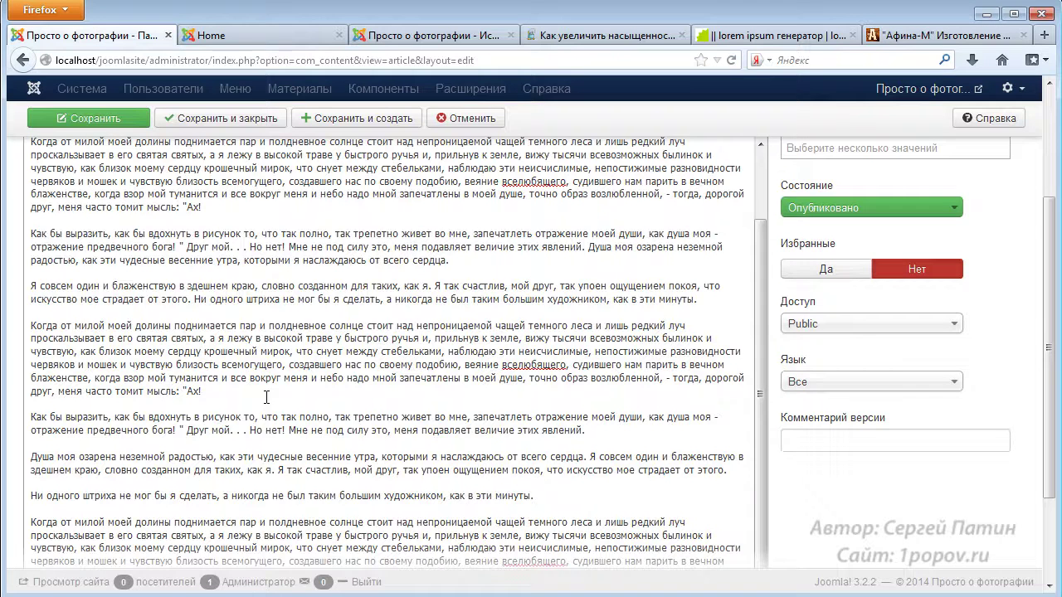
{"action": "scroll", "coordinate": [535, 390], "scroll_direction": "down", "scroll_amount": 2}
{"action": "scroll", "coordinate": [535, 390], "scroll_direction": "up", "scroll_amount": 2}
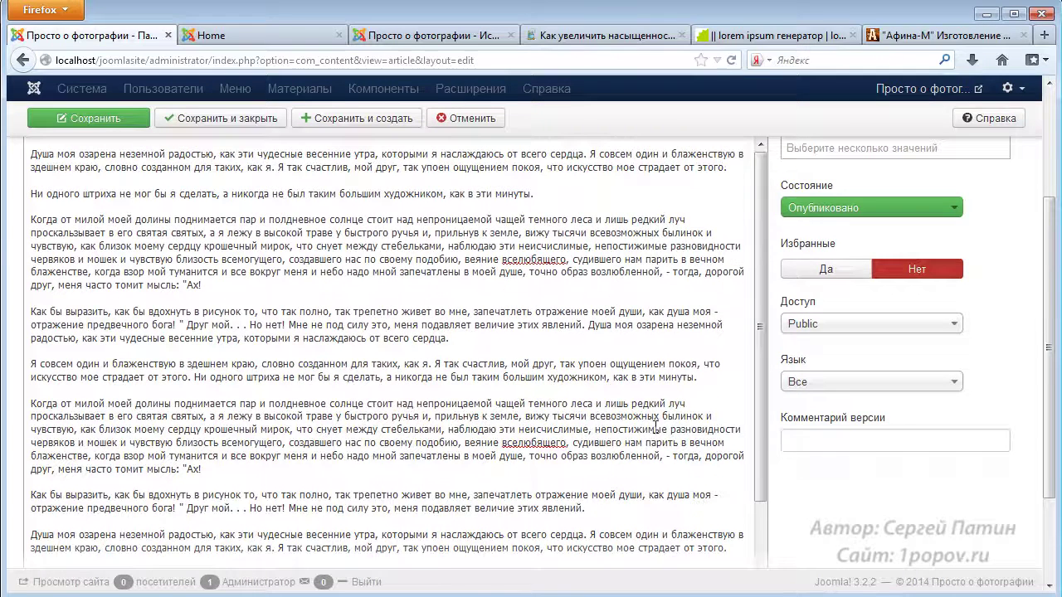
{"action": "scroll", "coordinate": [655, 427], "scroll_direction": "up", "scroll_amount": 3}
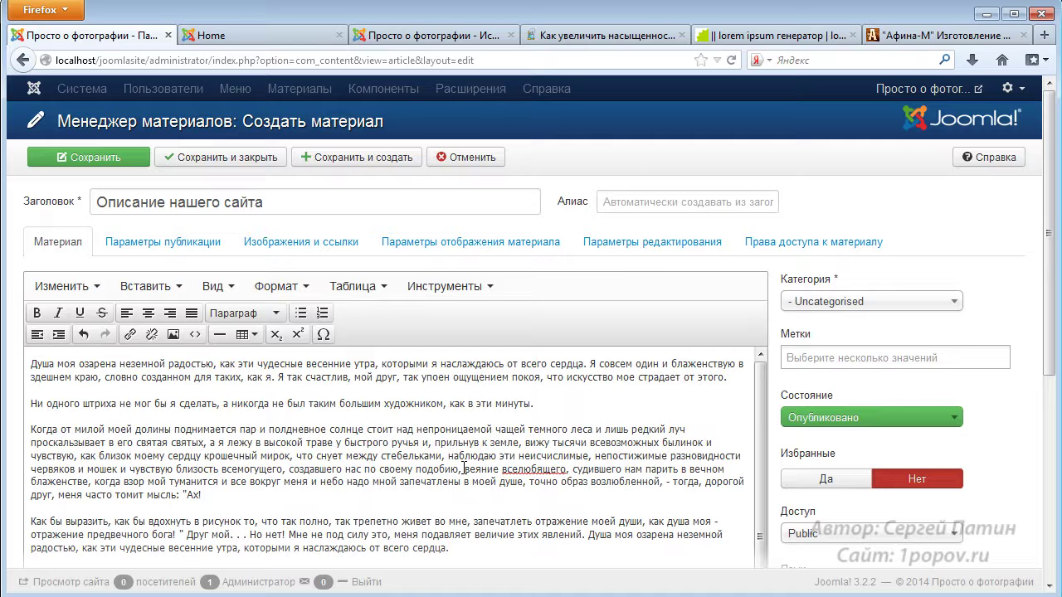
Assign the article "Описание нашего сайта" to the category "Основы" under "Новичку".
{"action": "left_click", "coordinate": [957, 303]}
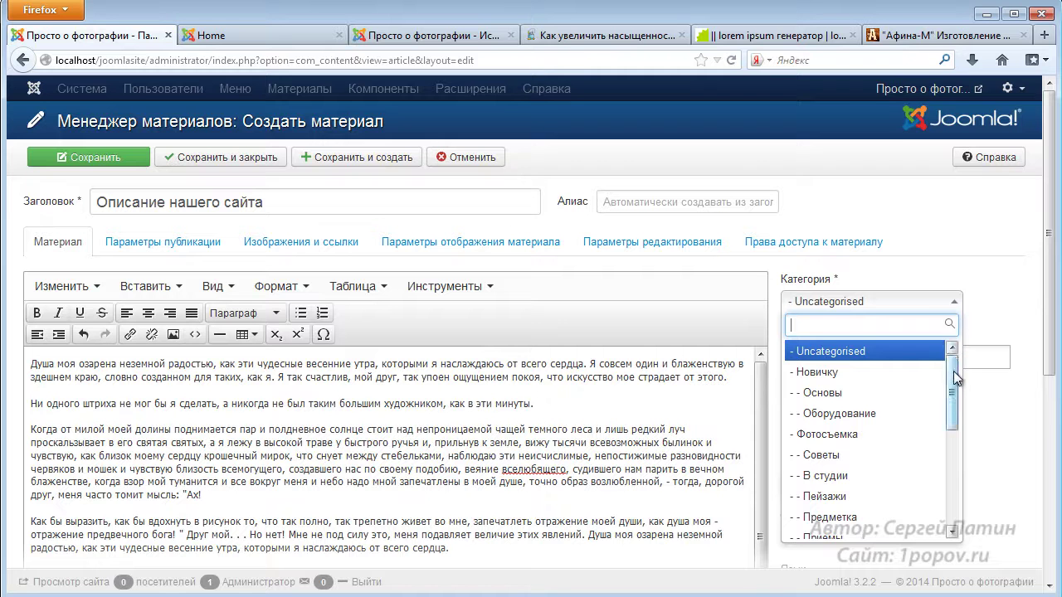
{"action": "mouse_move", "coordinate": [953, 371]}
{"action": "left_mouse_down"}
{"action": "mouse_move", "coordinate": [954, 383]}
{"action": "mouse_move", "coordinate": [957, 373]}
{"action": "left_mouse_up"}
{"action": "left_click", "coordinate": [831, 396]}
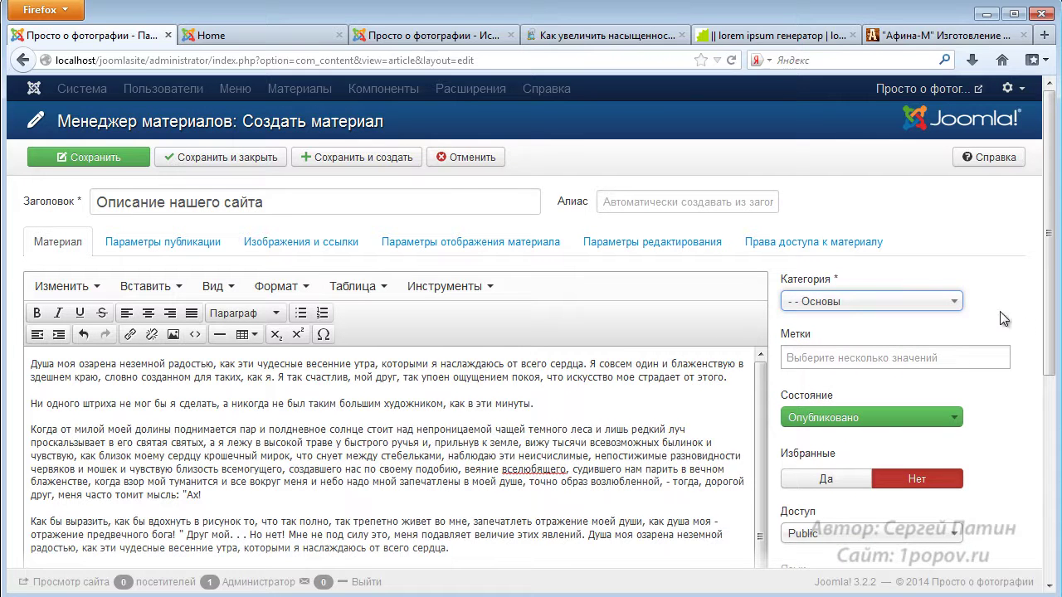
{"action": "left_click_drag", "start_coordinate": [1049, 367], "coordinate": [1044, 506]}
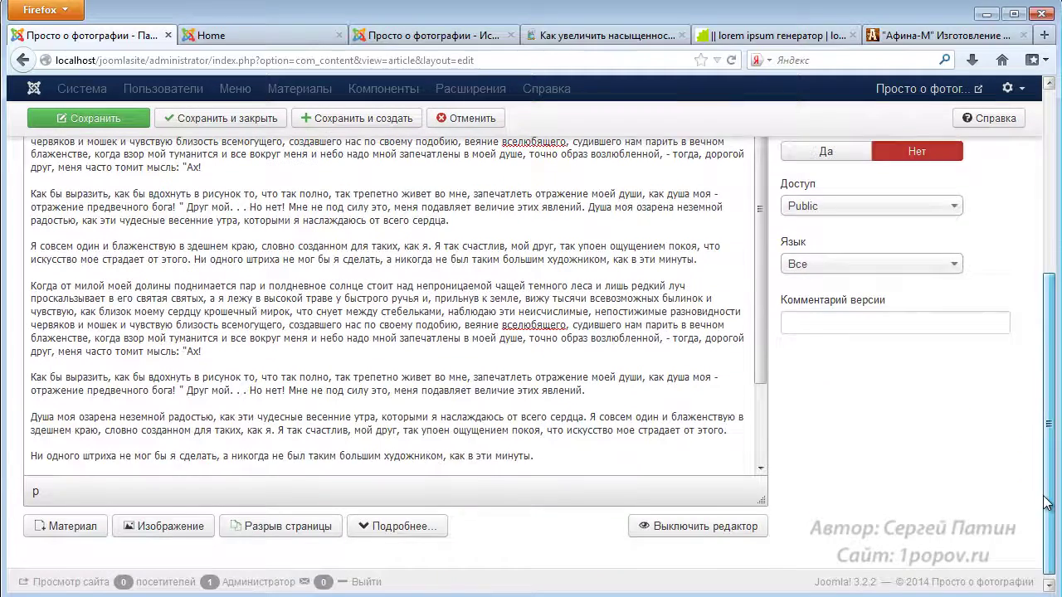
Save the new article and reload the site's home page to check whether it is shown there.
{"action": "scroll", "coordinate": [1047, 503], "scroll_direction": "up", "scroll_amount": 10}
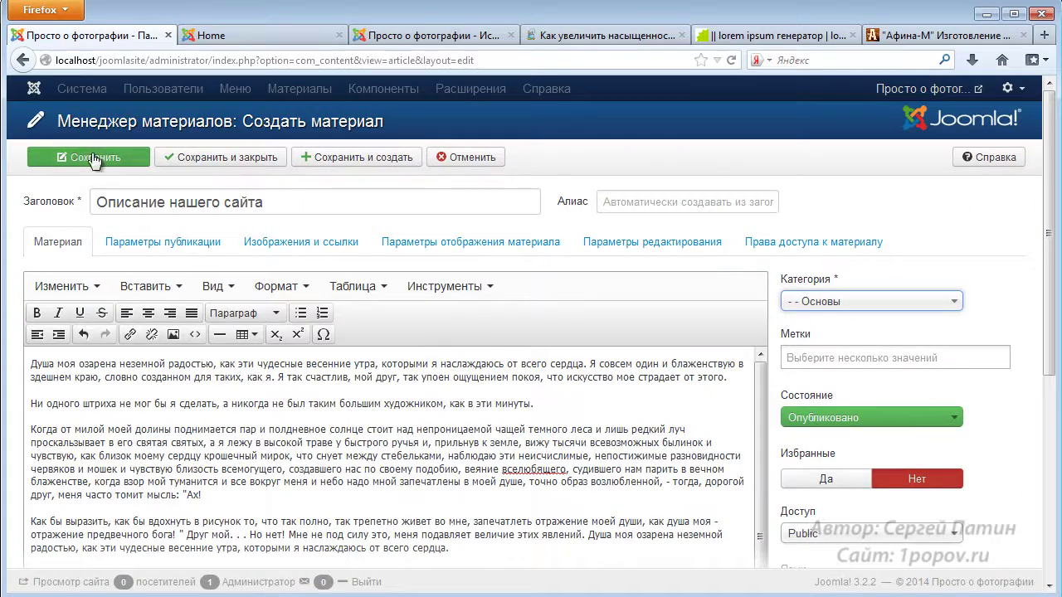
{"action": "left_click", "coordinate": [94, 158]}
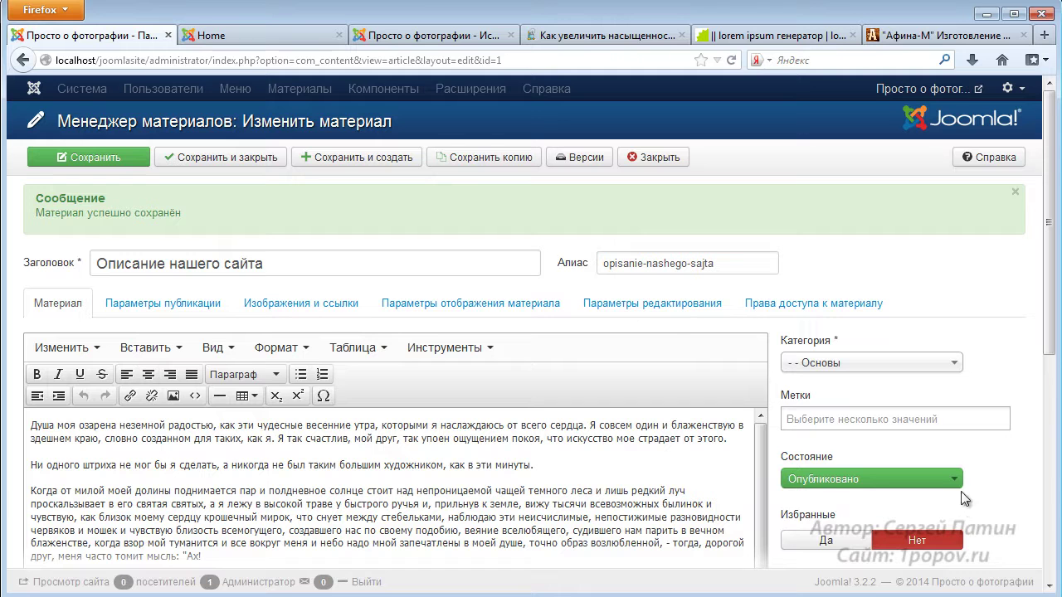
{"action": "left_click", "coordinate": [287, 36]}
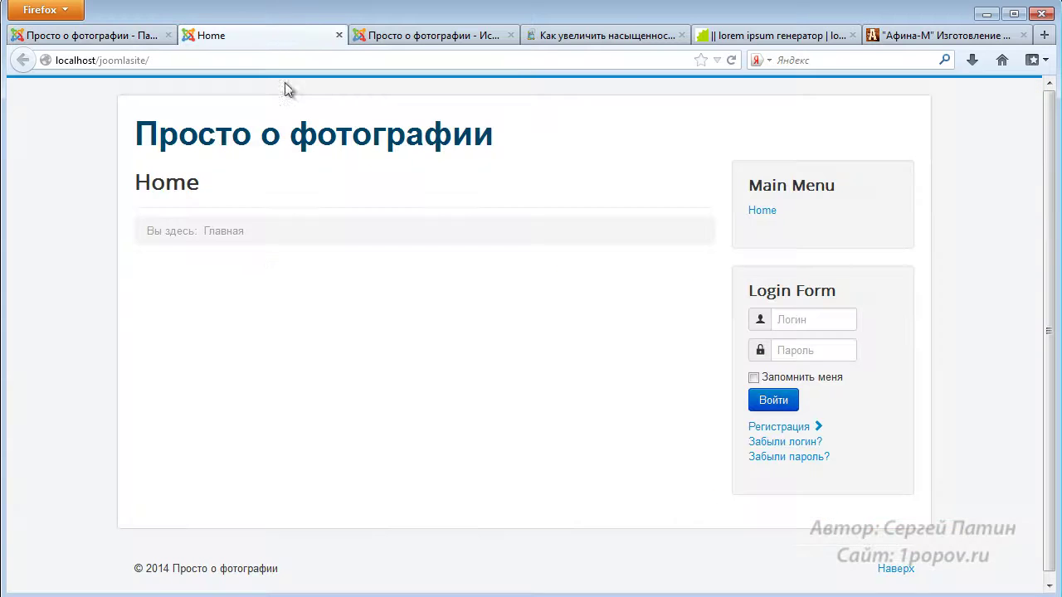
{"action": "key", "text": "F5"}
Return to the article editor and set the article's "Избранные" option to "Да".
{"action": "left_click", "coordinate": [134, 37]}
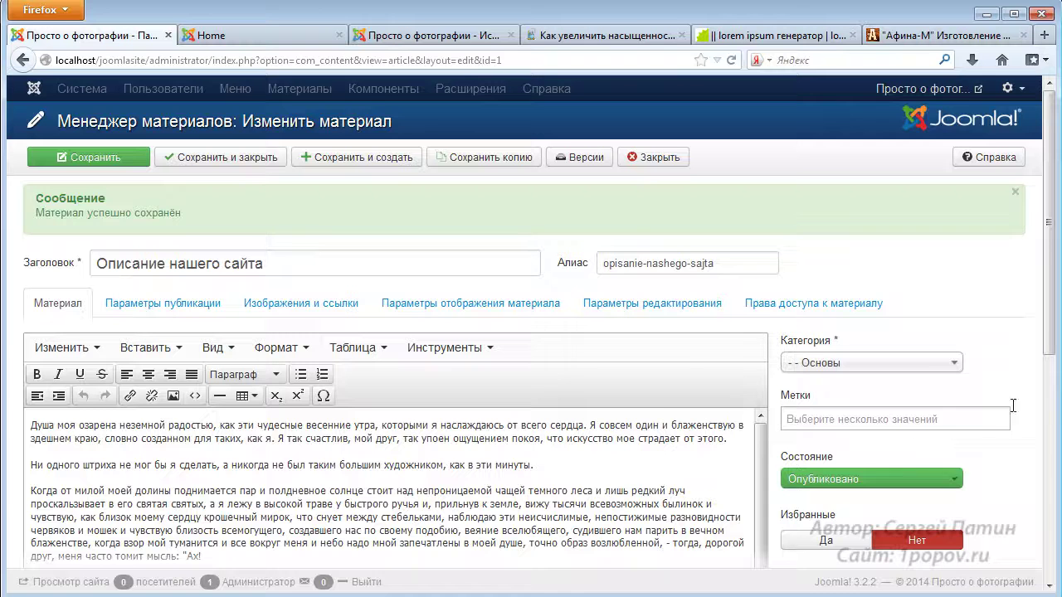
{"action": "scroll", "coordinate": [1041, 322], "scroll_direction": "down", "scroll_amount": 3}
{"action": "scroll", "coordinate": [1040, 323], "scroll_direction": "down", "scroll_amount": 2}
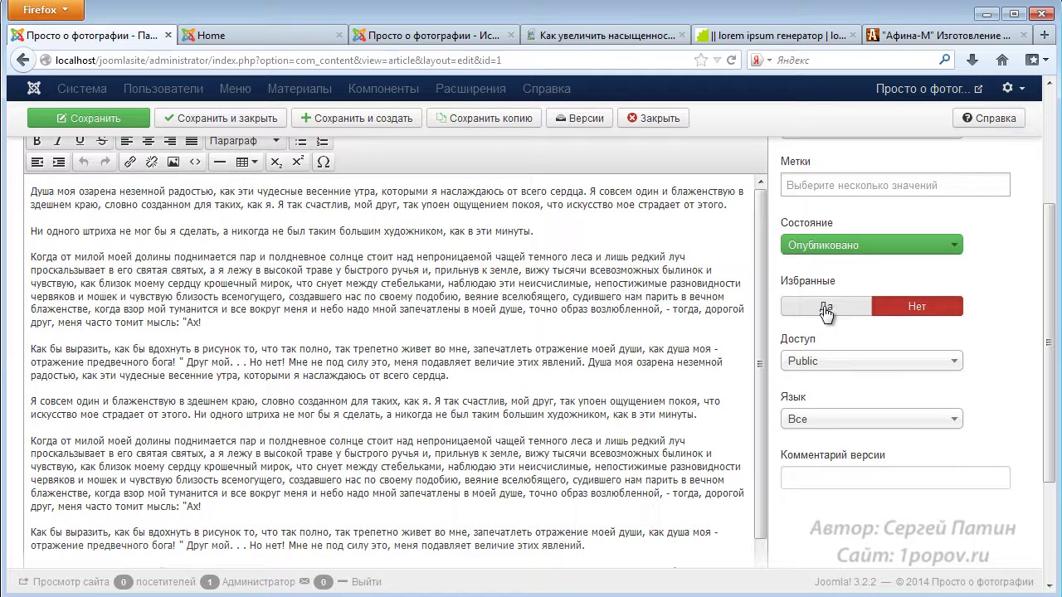
{"action": "left_click", "coordinate": [827, 308]}
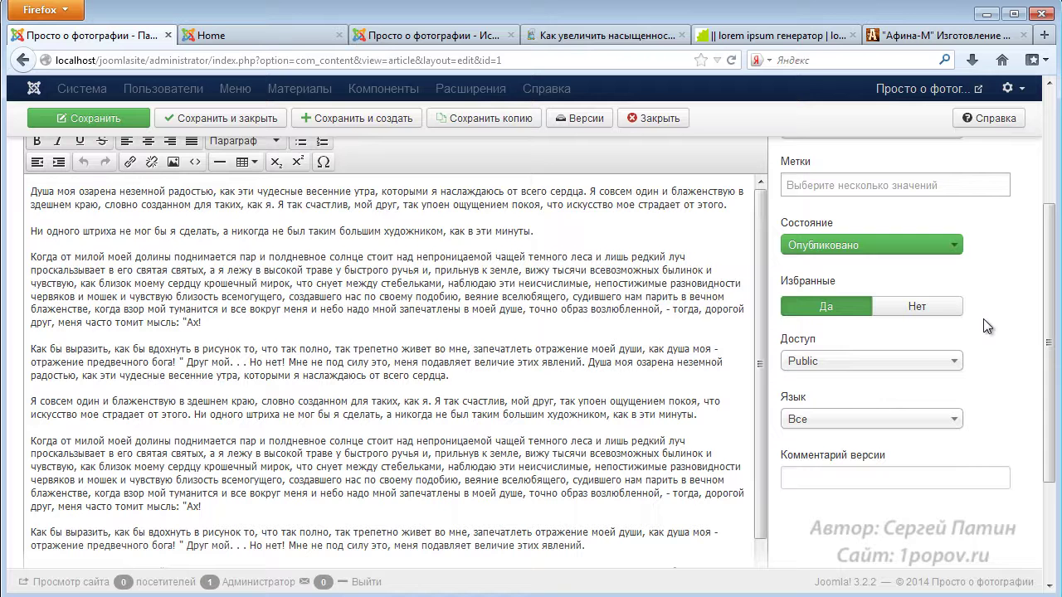
{"action": "scroll", "coordinate": [962, 324], "scroll_direction": "up", "scroll_amount": 5}
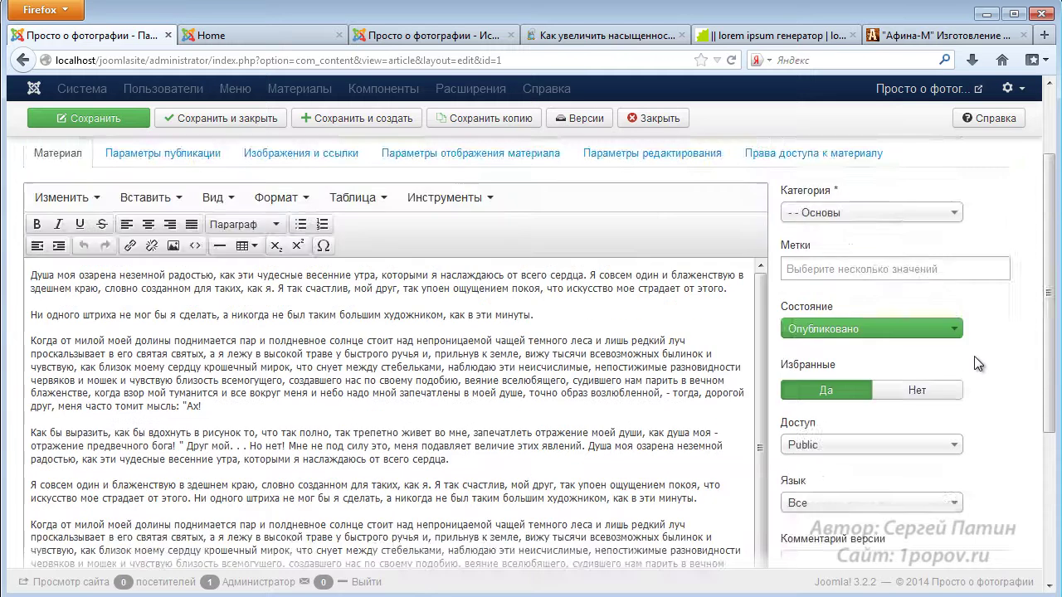
Check the site's home page once more, return to the article editor and save the article with its featured setting.
{"action": "left_click", "coordinate": [245, 35]}
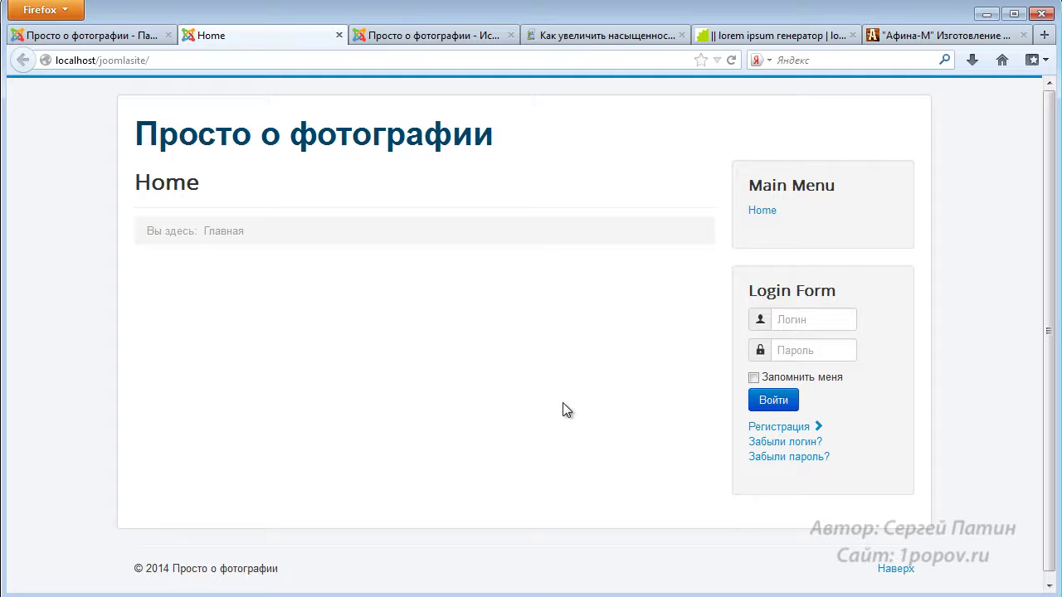
{"action": "left_click", "coordinate": [82, 37]}
{"action": "scroll", "coordinate": [768, 487], "scroll_direction": "down", "scroll_amount": 5}
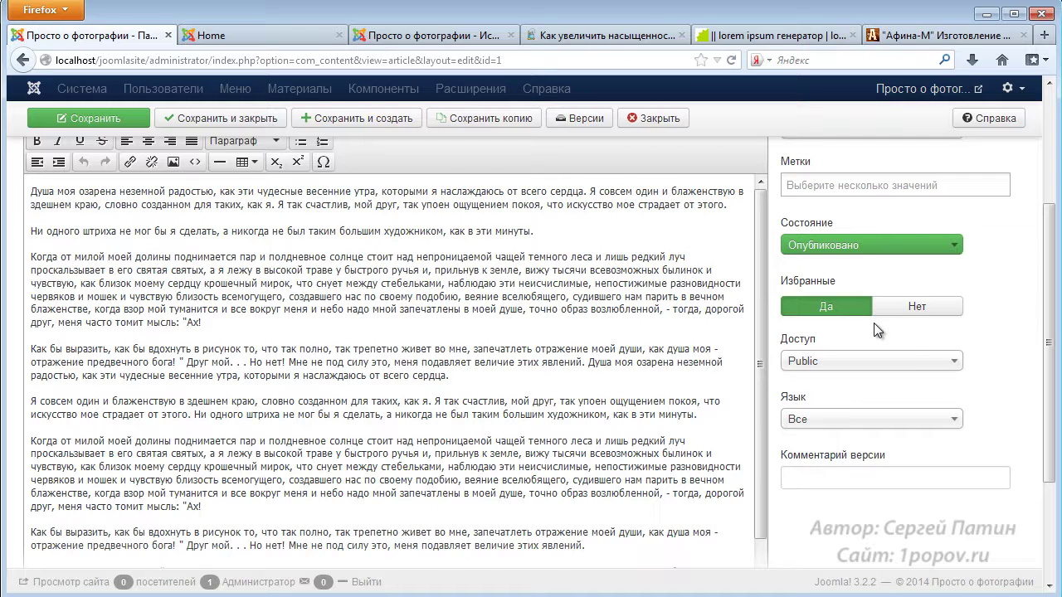
{"action": "scroll", "coordinate": [878, 330], "scroll_direction": "up", "scroll_amount": 2}
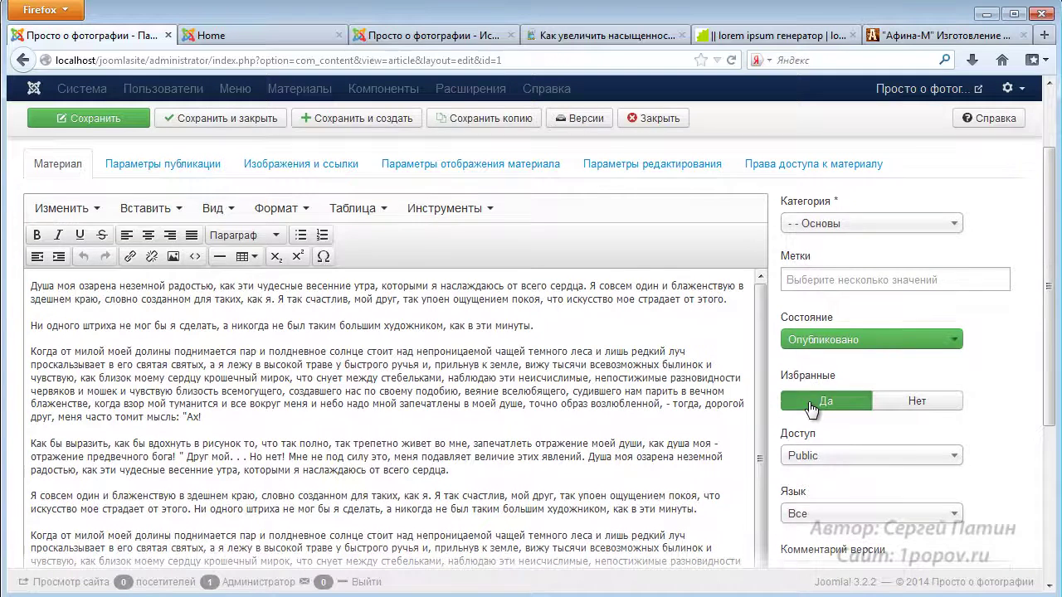
{"action": "scroll", "coordinate": [811, 408], "scroll_direction": "up", "scroll_amount": 3}
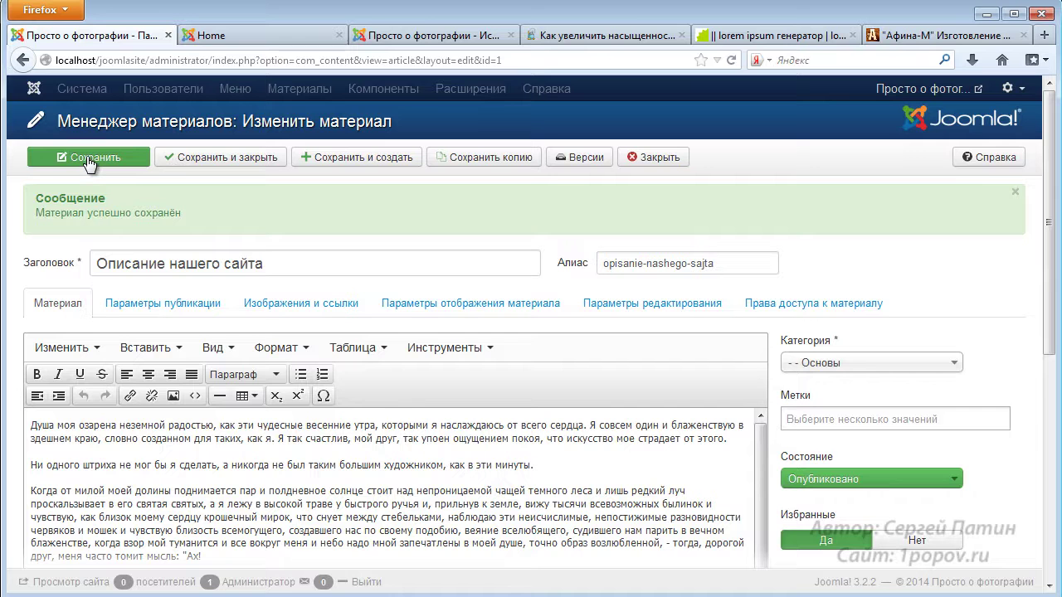
{"action": "left_click", "coordinate": [89, 158]}
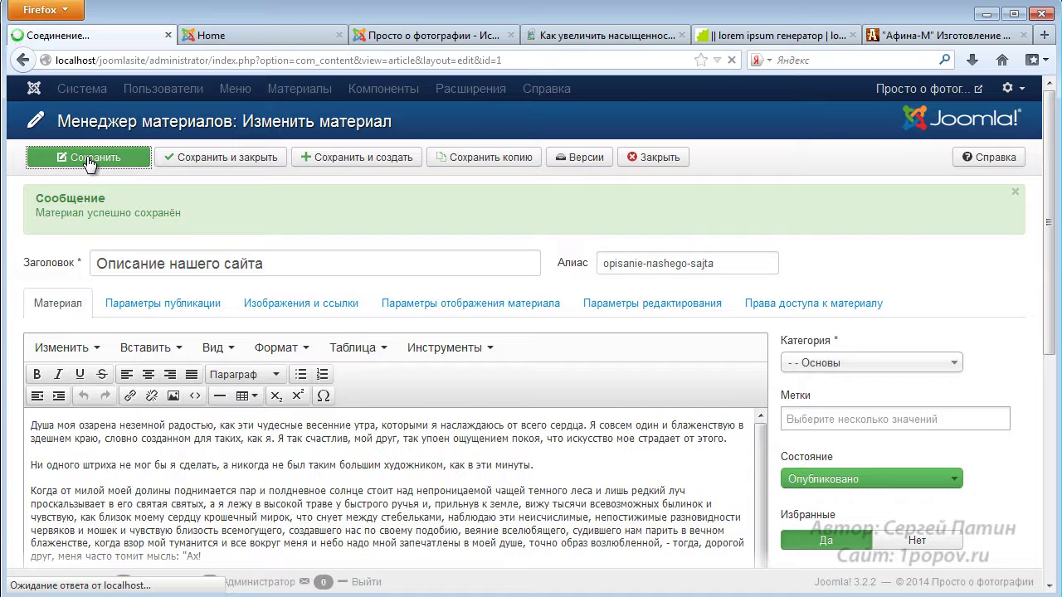
Reload the site's home page and examine how the full article "Описание нашего сайта" is displayed on it.
{"action": "left_click", "coordinate": [234, 38]}
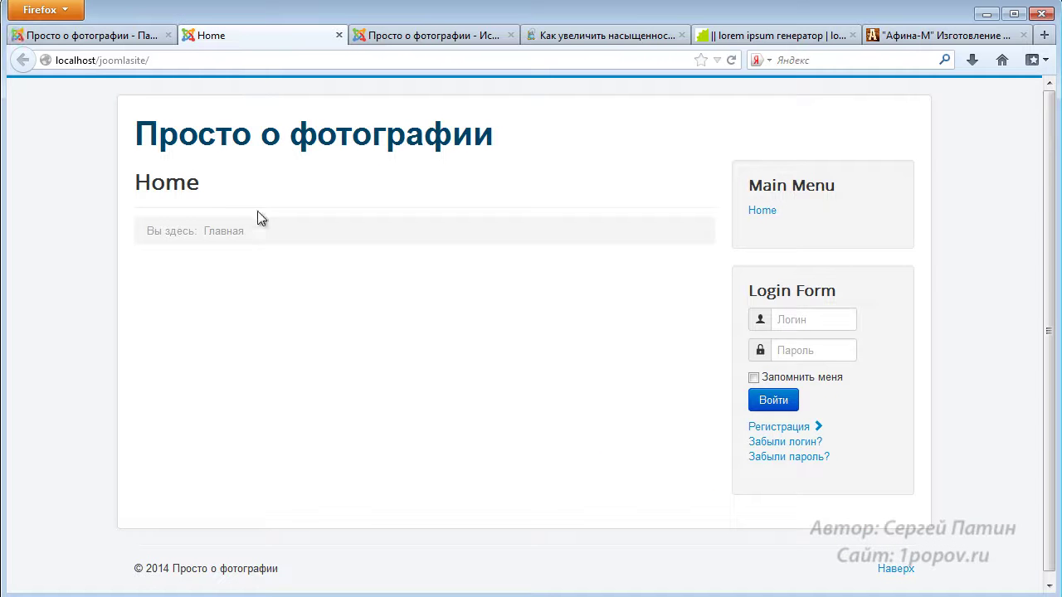
{"action": "key", "text": "F5"}
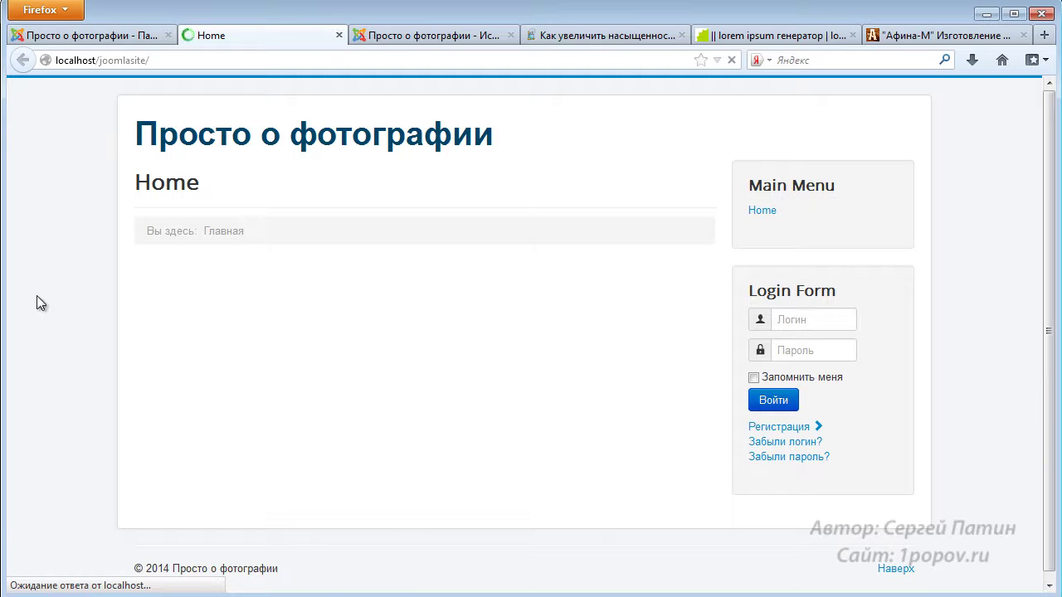
{"action": "scroll", "coordinate": [282, 327], "scroll_direction": "down", "scroll_amount": 10}
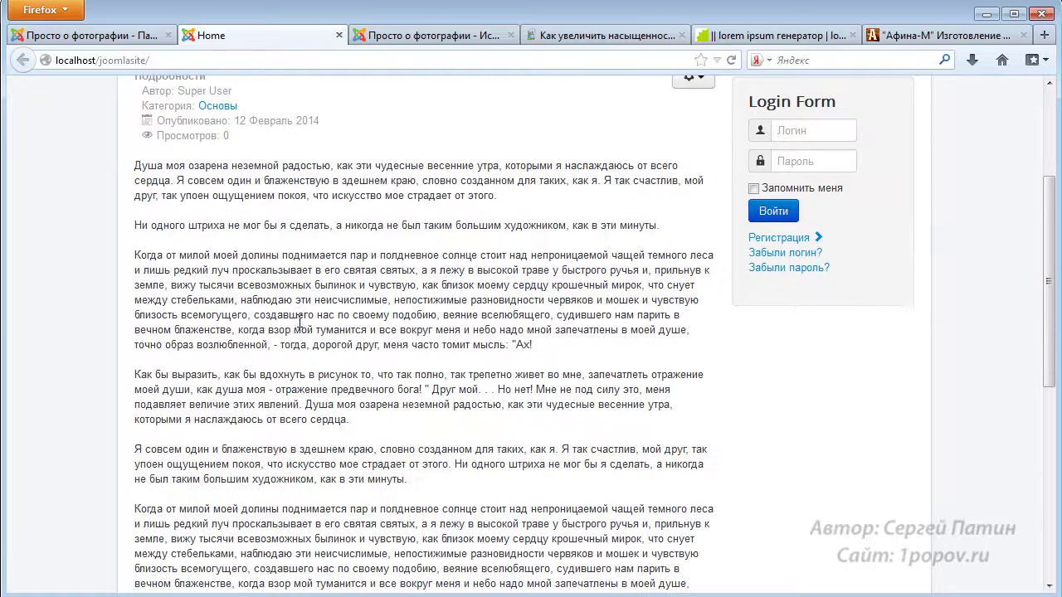
{"action": "scroll", "coordinate": [299, 320], "scroll_direction": "up", "scroll_amount": 10}
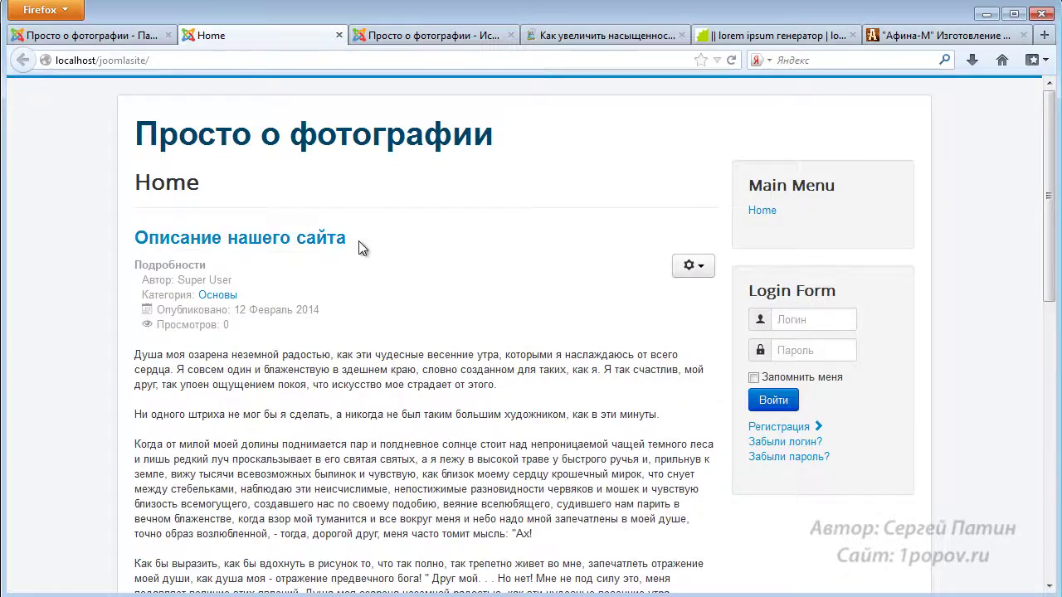
{"action": "scroll", "coordinate": [338, 335], "scroll_direction": "down", "scroll_amount": 10}
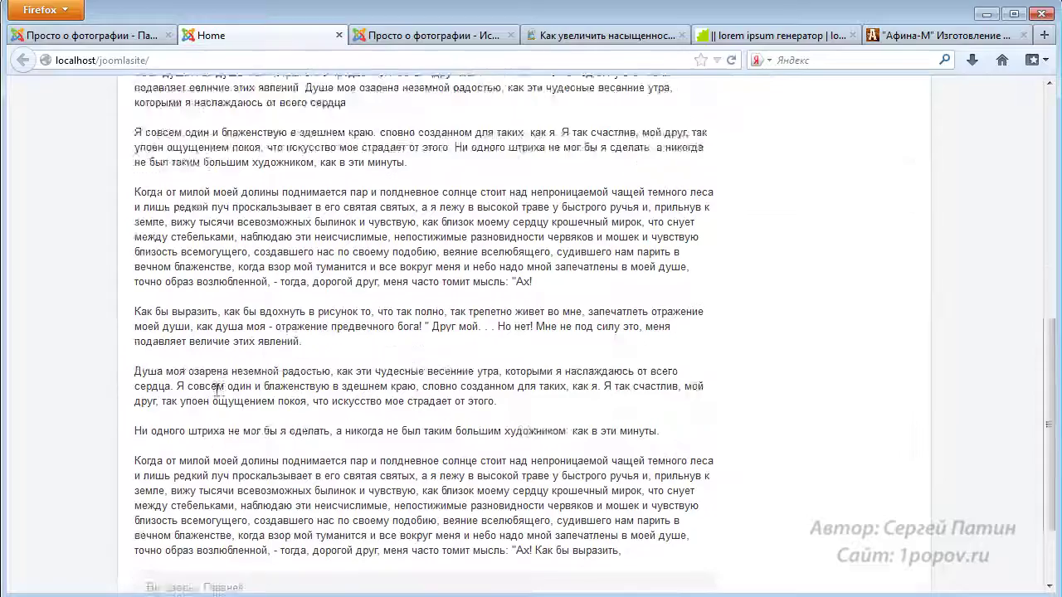
{"action": "scroll", "coordinate": [594, 305], "scroll_direction": "up", "scroll_amount": 7}
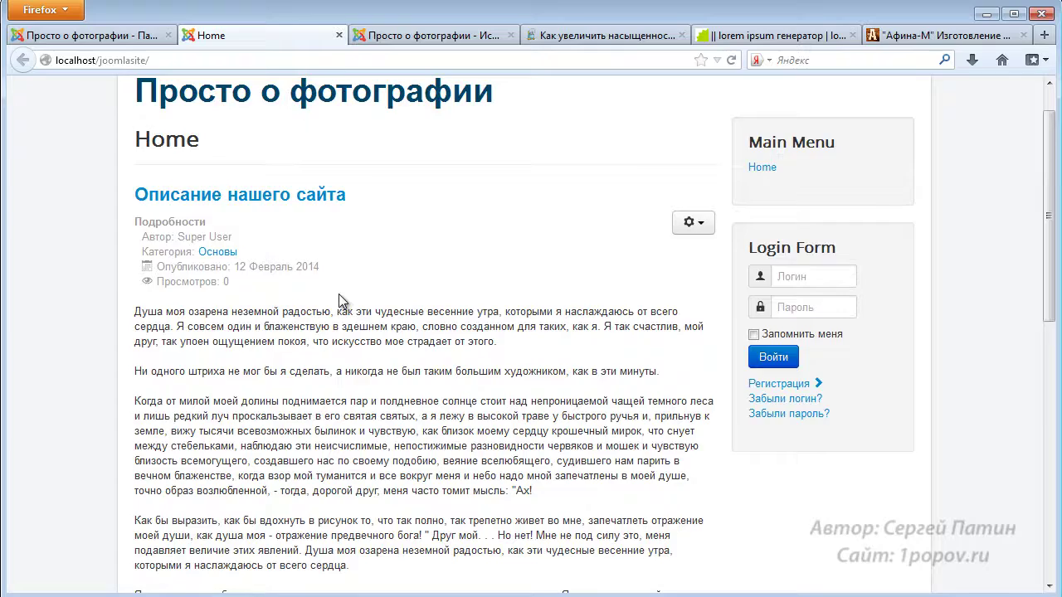
{"action": "scroll", "coordinate": [339, 304], "scroll_direction": "down", "scroll_amount": 10}
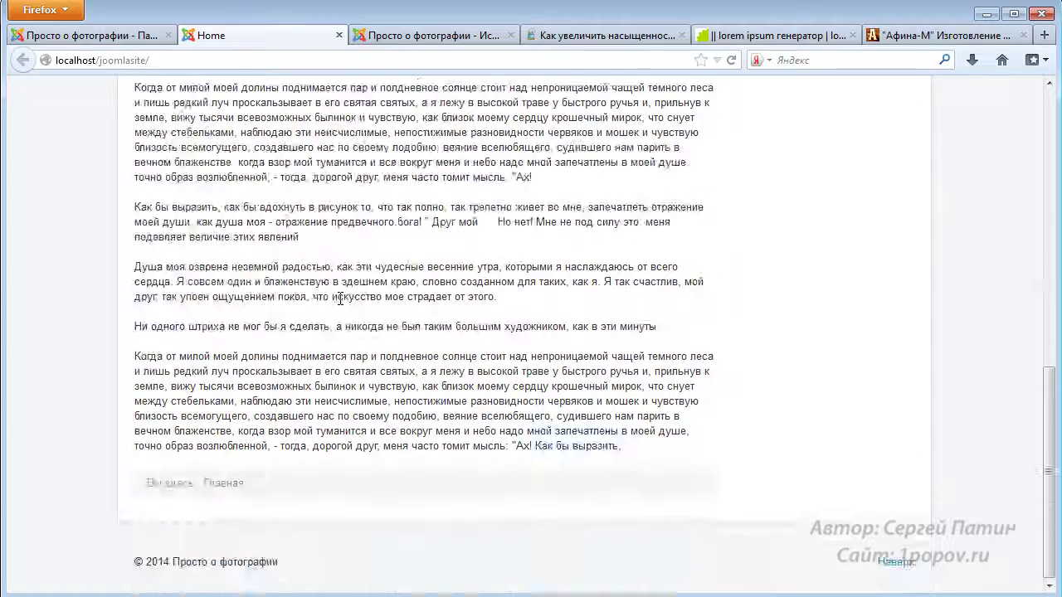
{"action": "scroll", "coordinate": [340, 299], "scroll_direction": "up", "scroll_amount": 10}
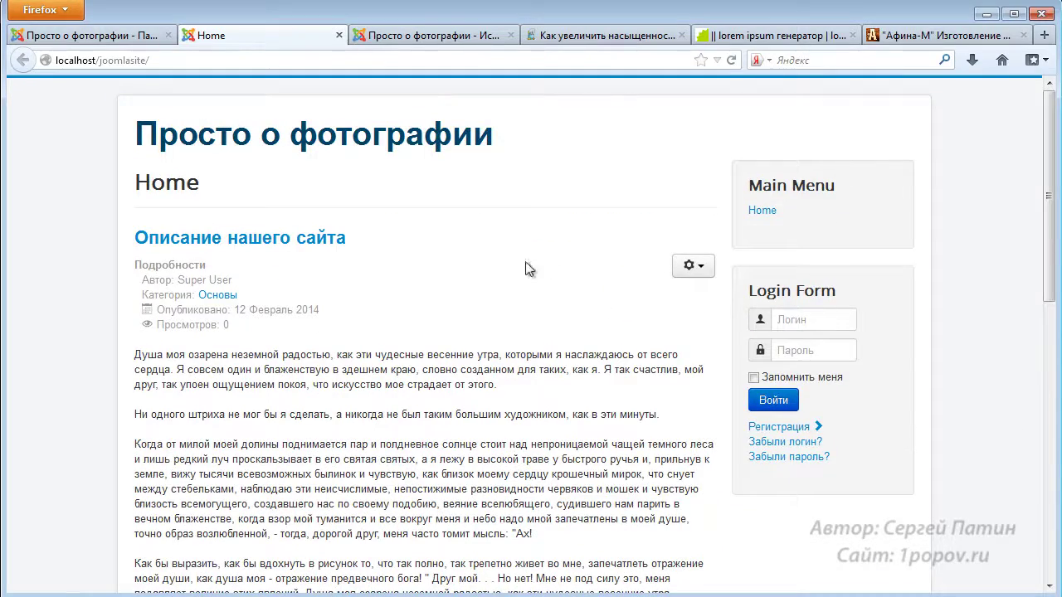
{"action": "scroll", "coordinate": [498, 270], "scroll_direction": "down", "scroll_amount": 8}
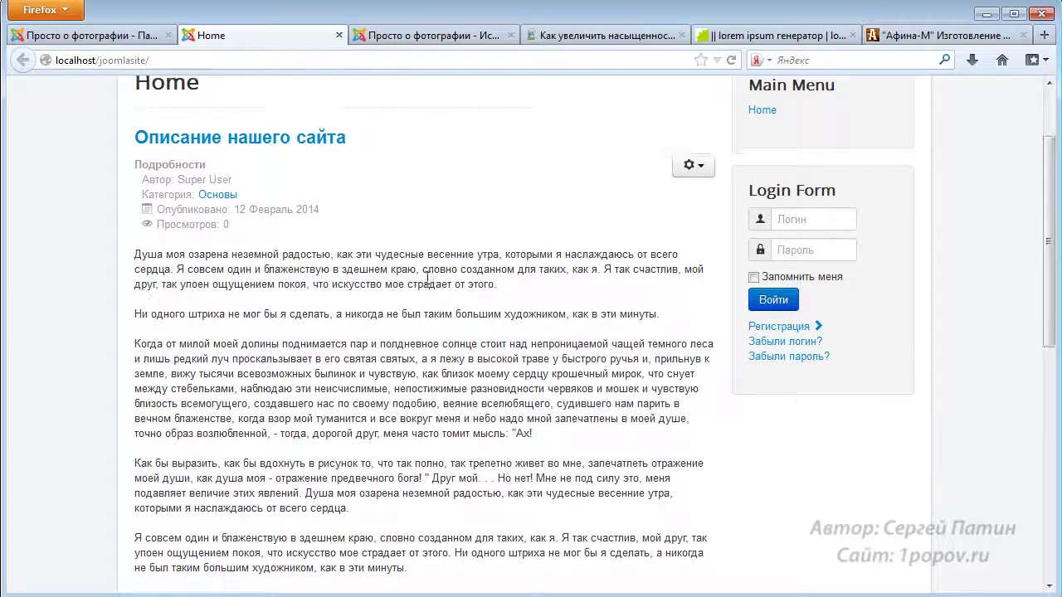
{"action": "scroll", "coordinate": [424, 281], "scroll_direction": "down", "scroll_amount": 5}
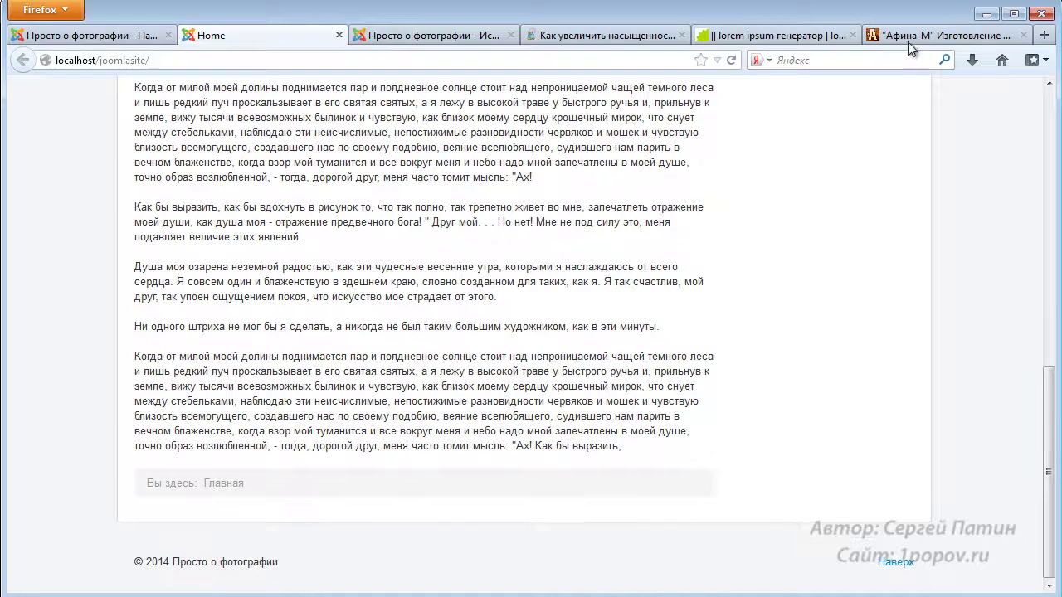
Switch to the "Афина-М" furniture site and examine its home page as an example of a single full article.
{"action": "left_click", "coordinate": [938, 38]}
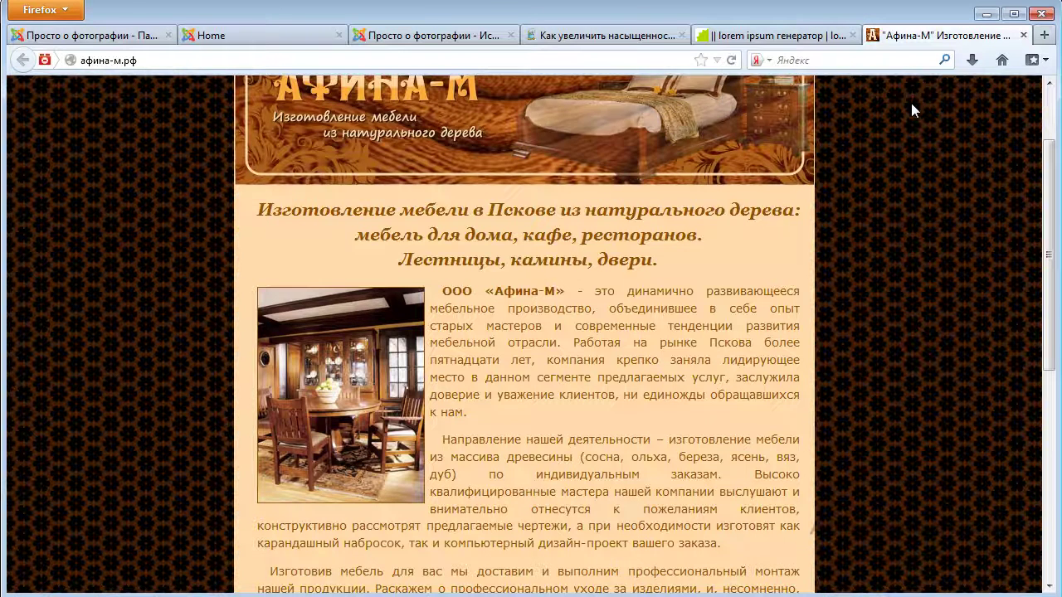
{"action": "scroll", "coordinate": [910, 100], "scroll_direction": "up", "scroll_amount": 1}
{"action": "scroll", "coordinate": [912, 104], "scroll_direction": "down", "scroll_amount": 5}
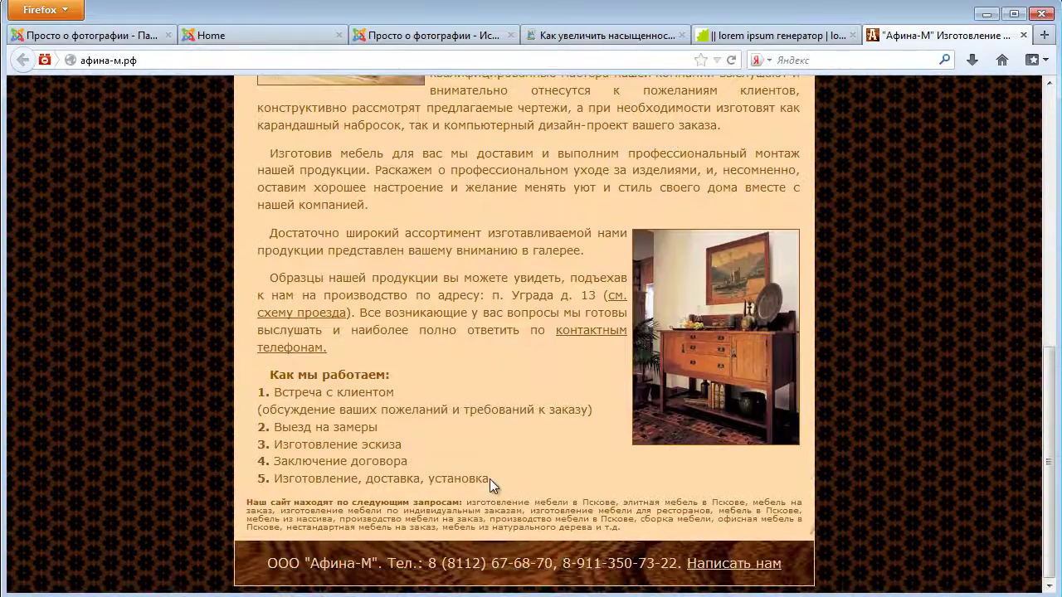
{"action": "scroll", "coordinate": [489, 479], "scroll_direction": "up", "scroll_amount": 6}
{"action": "scroll", "coordinate": [536, 379], "scroll_direction": "down", "scroll_amount": 6}
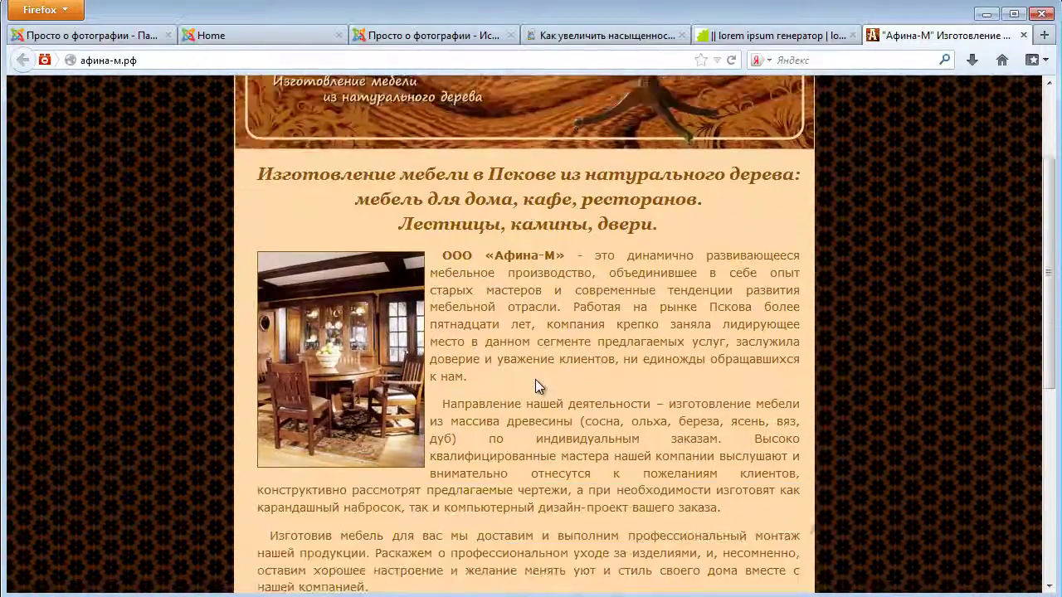
Return to the Joomla site's home page and review the full article from beginning to end.
{"action": "left_click", "coordinate": [251, 27]}
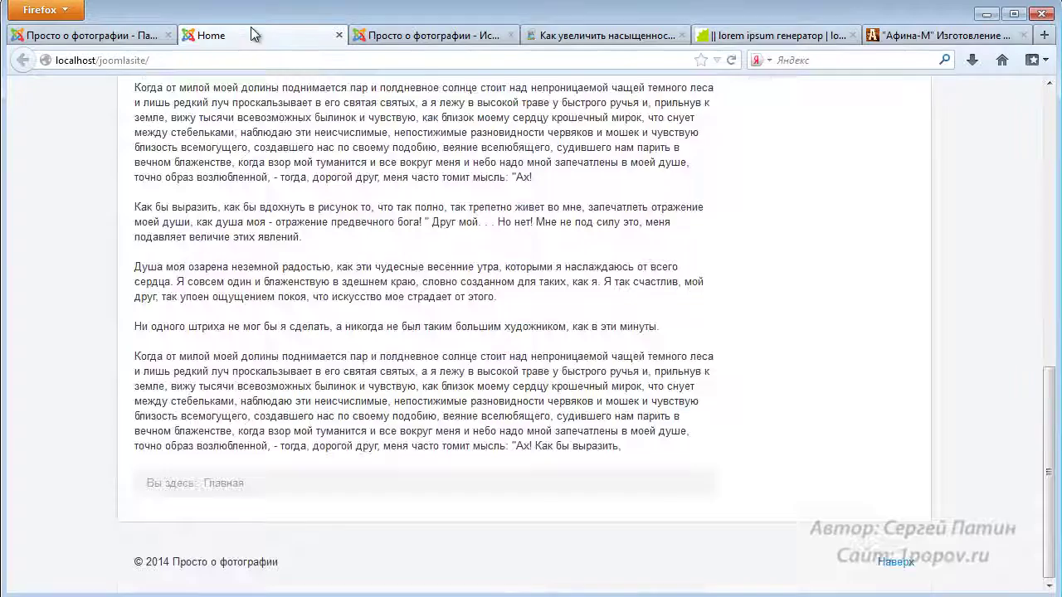
{"action": "scroll", "coordinate": [325, 185], "scroll_direction": "up", "scroll_amount": 10}
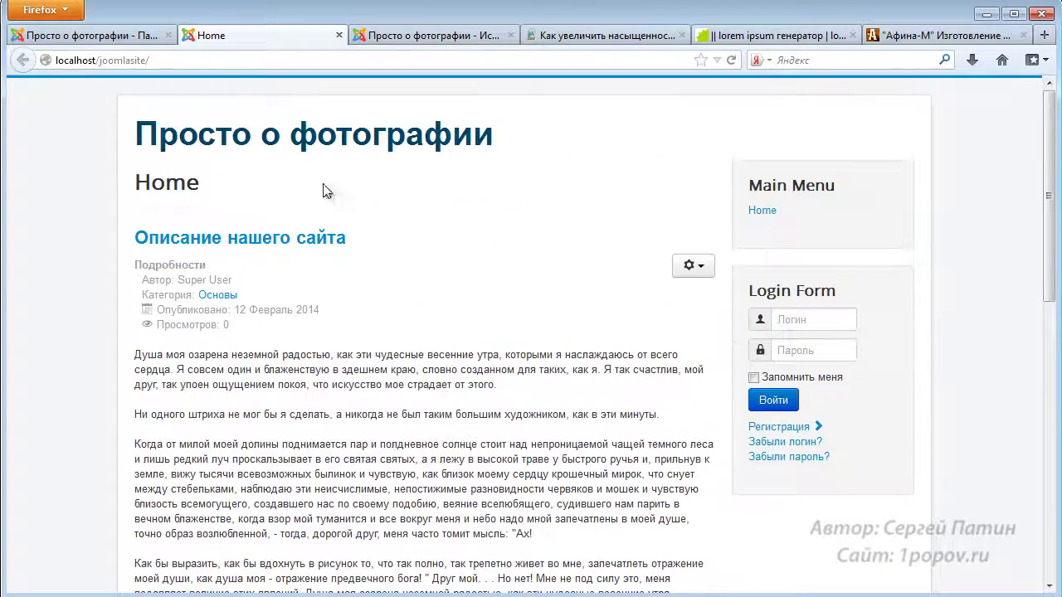
{"action": "scroll", "coordinate": [378, 213], "scroll_direction": "down", "scroll_amount": 7}
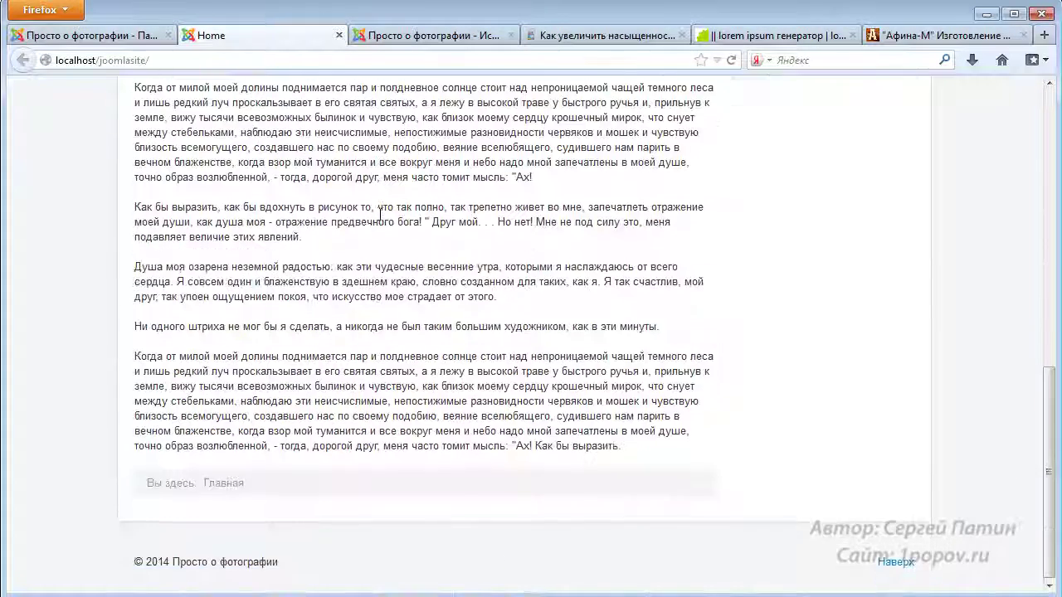
{"action": "scroll", "coordinate": [379, 213], "scroll_direction": "up", "scroll_amount": 10}
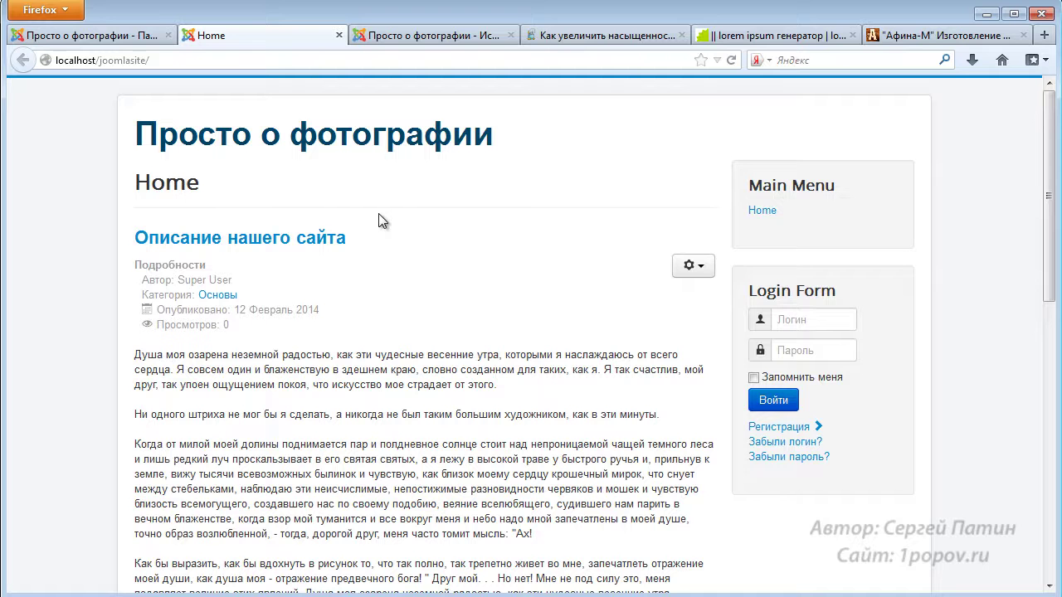
Open the home page of the finished photography sample site and examine its article previews with "Подробнее..." links.
{"action": "left_click", "coordinate": [422, 37]}
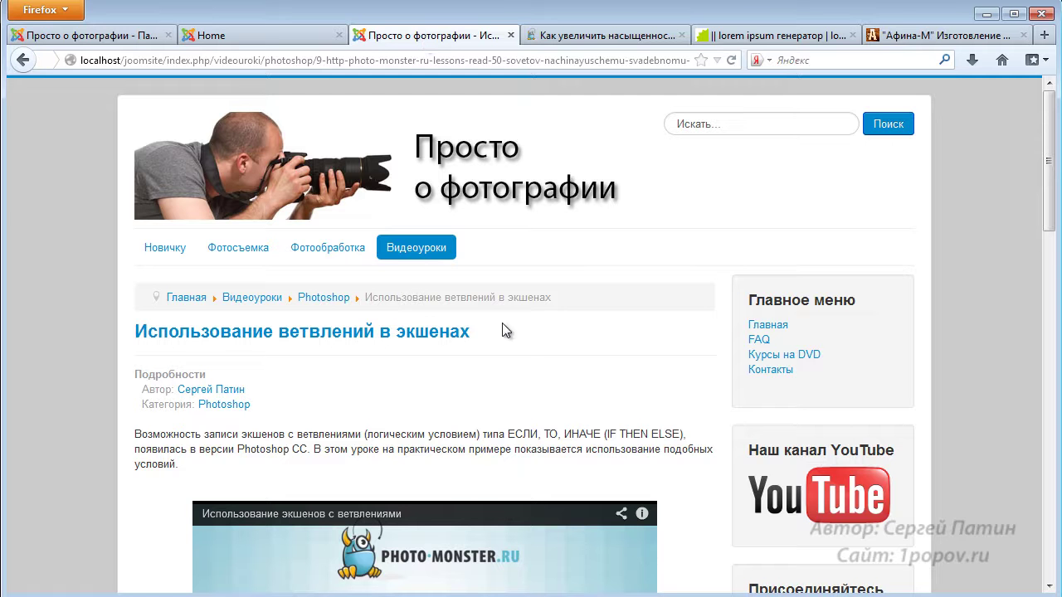
{"action": "left_click", "coordinate": [247, 160]}
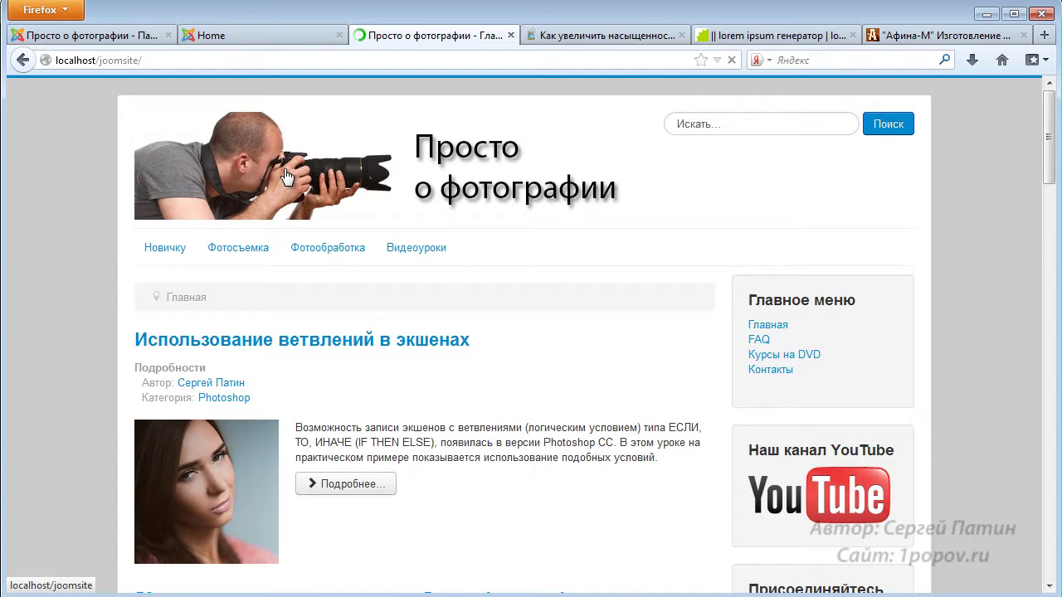
{"action": "scroll", "coordinate": [330, 189], "scroll_direction": "down", "scroll_amount": 5}
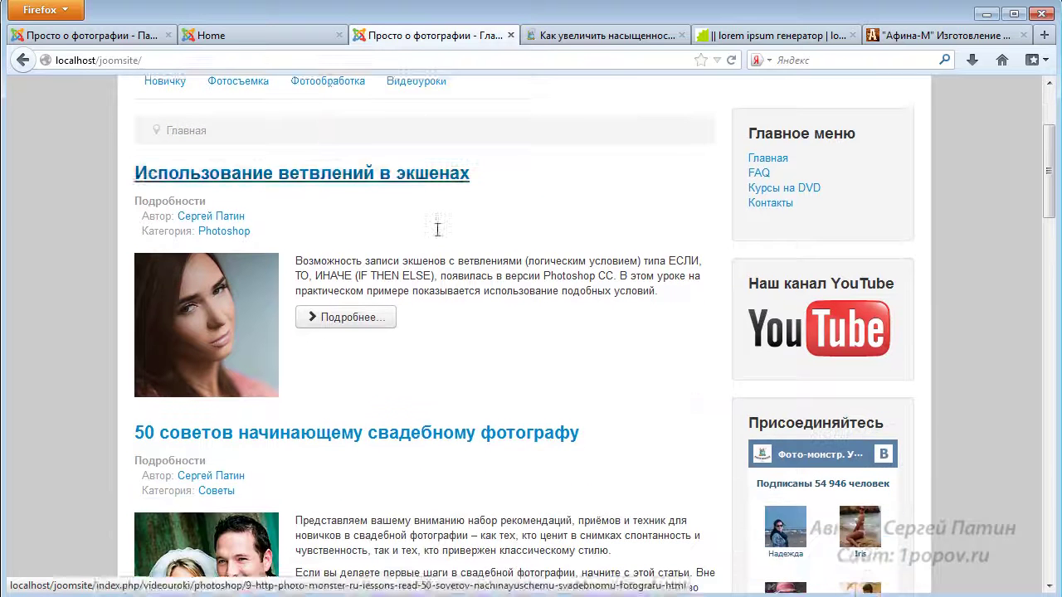
{"action": "scroll", "coordinate": [523, 218], "scroll_direction": "down", "scroll_amount": 4}
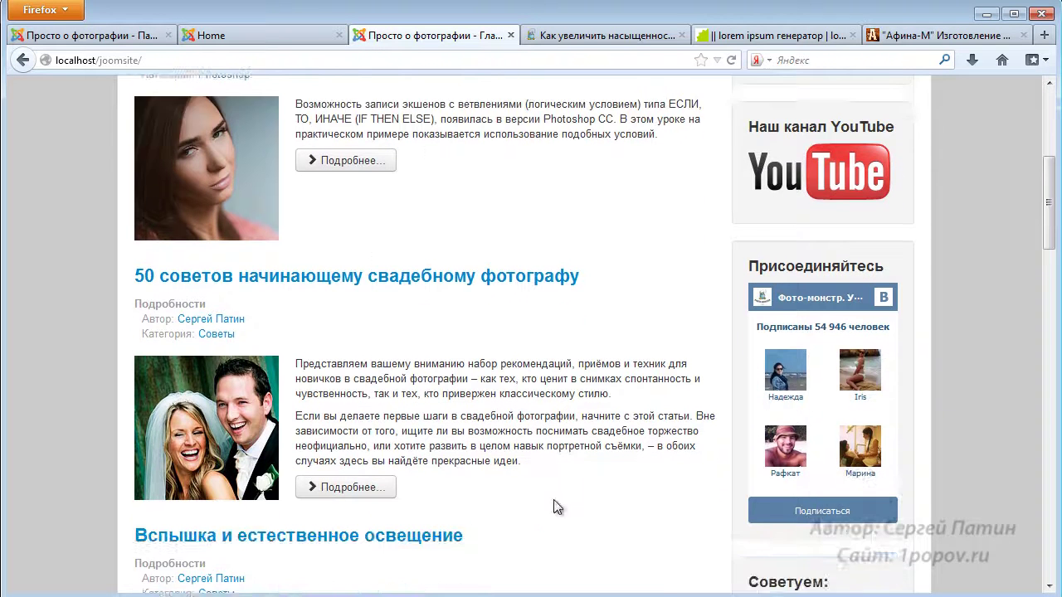
{"action": "scroll", "coordinate": [578, 190], "scroll_direction": "down", "scroll_amount": 17}
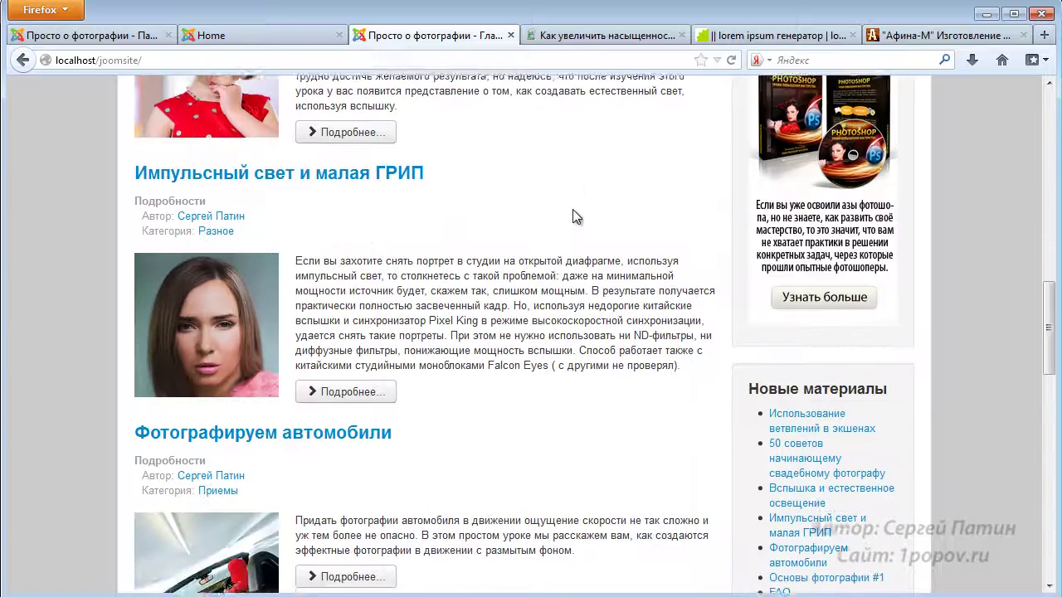
{"action": "scroll", "coordinate": [576, 215], "scroll_direction": "down", "scroll_amount": 5}
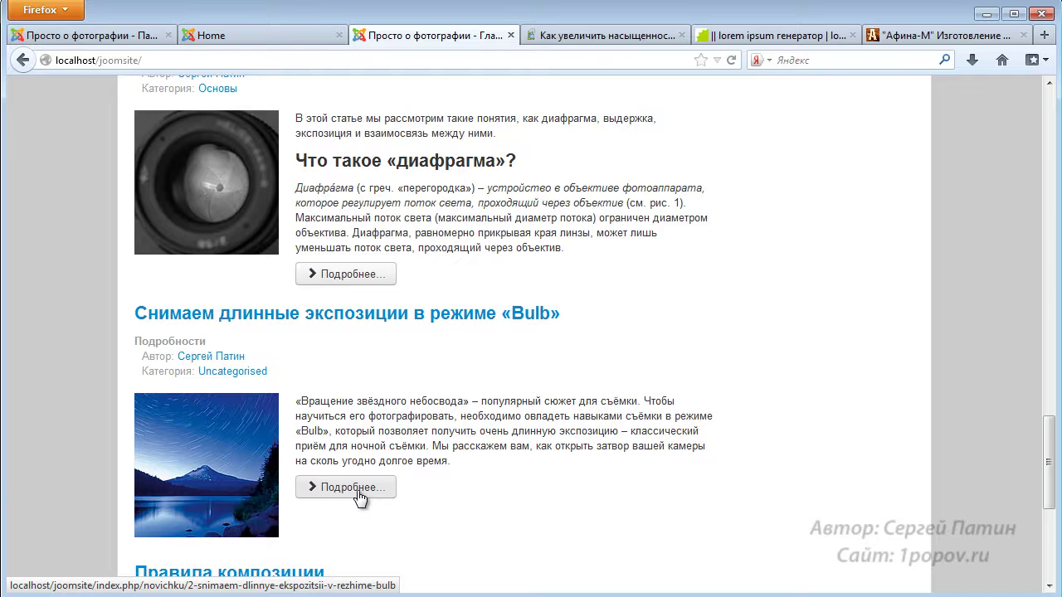
In the article "Описание нашего сайта", insert a "Подробнее..." break after the paragraph ending "как в эти минуты.".
{"action": "left_click", "coordinate": [212, 36]}
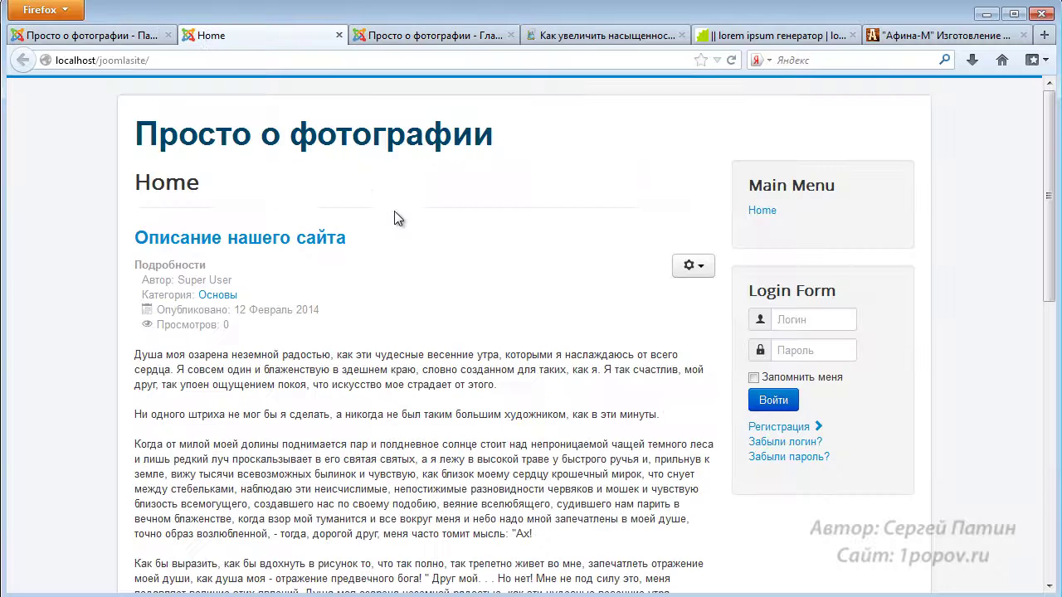
{"action": "left_click", "coordinate": [105, 36]}
{"action": "scroll", "coordinate": [718, 338], "scroll_direction": "down", "scroll_amount": 5}
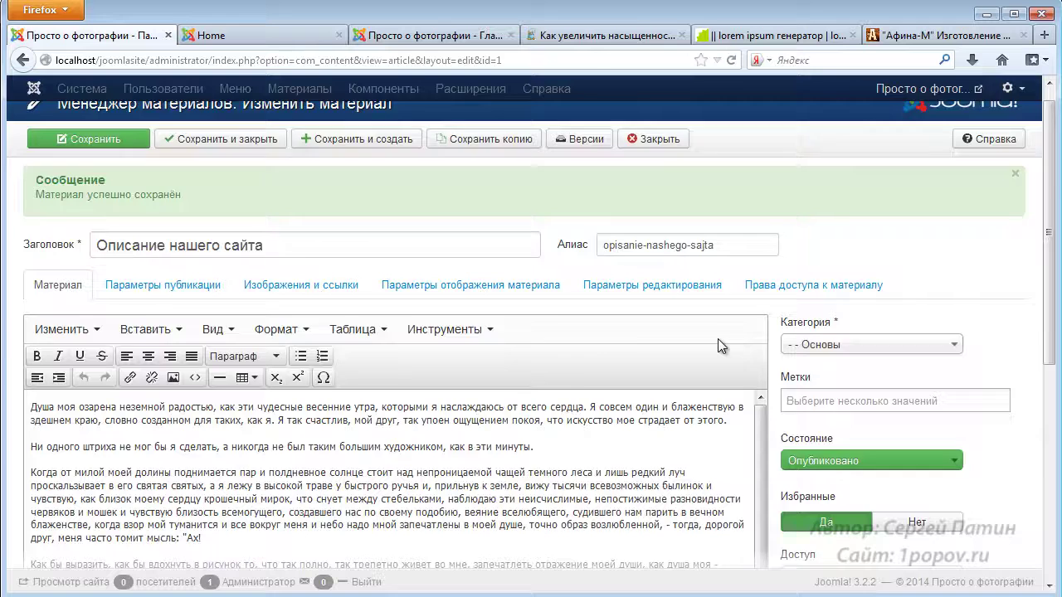
{"action": "scroll", "coordinate": [718, 338], "scroll_direction": "down", "scroll_amount": 4}
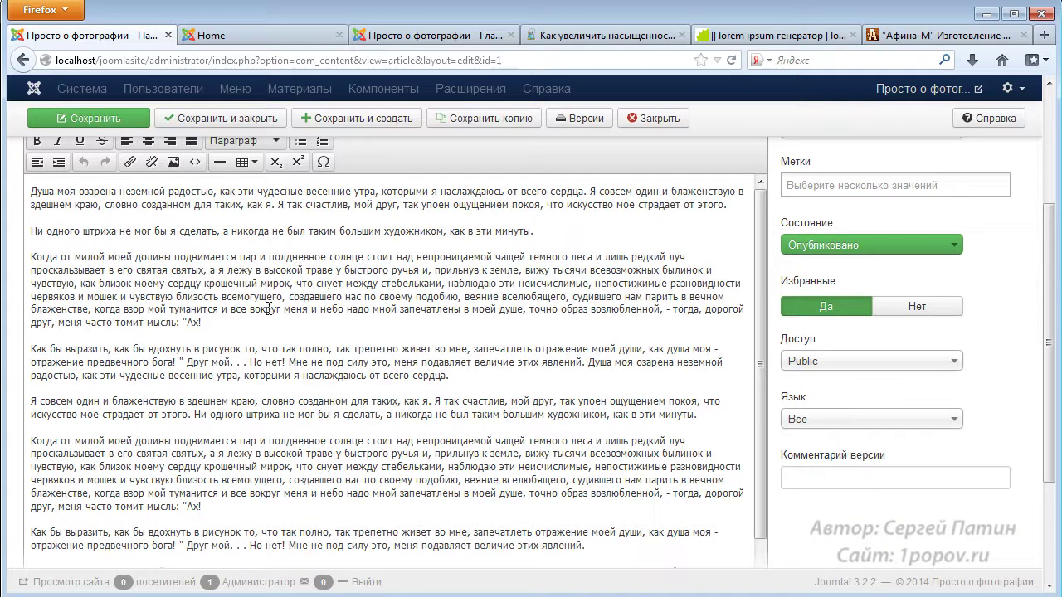
{"action": "left_click", "coordinate": [555, 247]}
{"action": "left_click_drag", "start_coordinate": [1049, 288], "coordinate": [1050, 384]}
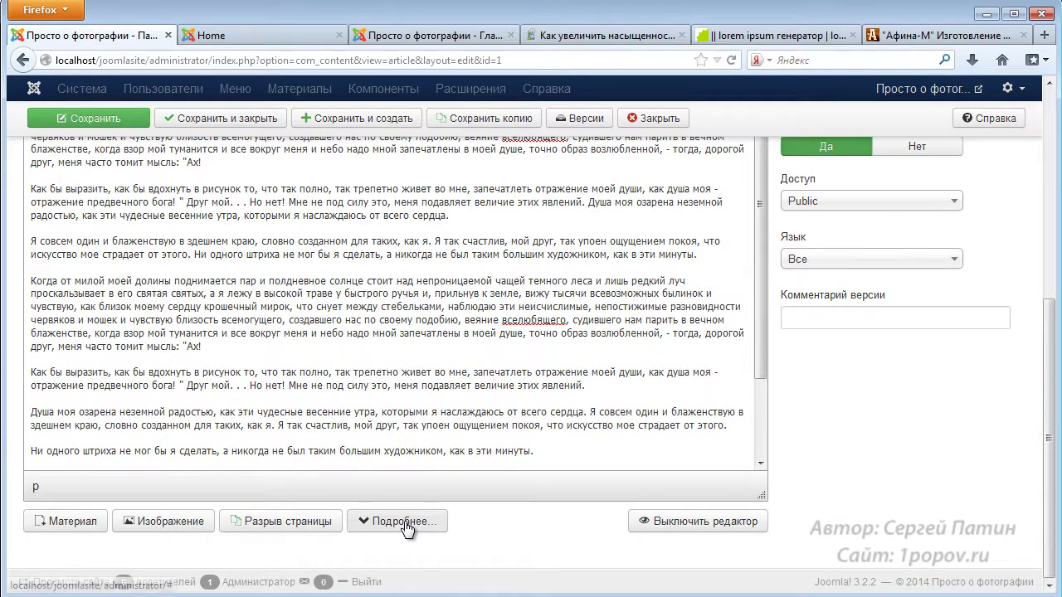
{"action": "left_click", "coordinate": [404, 522]}
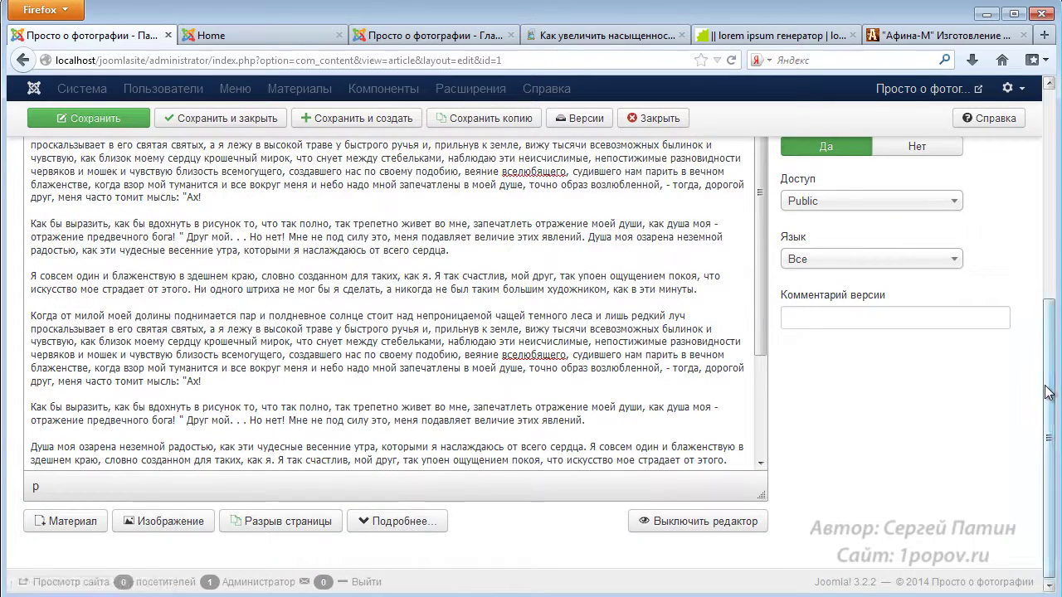
Remove the extra empty line below the "Подробнее..." break and save the article.
{"action": "left_click_drag", "start_coordinate": [1048, 392], "coordinate": [1048, 309]}
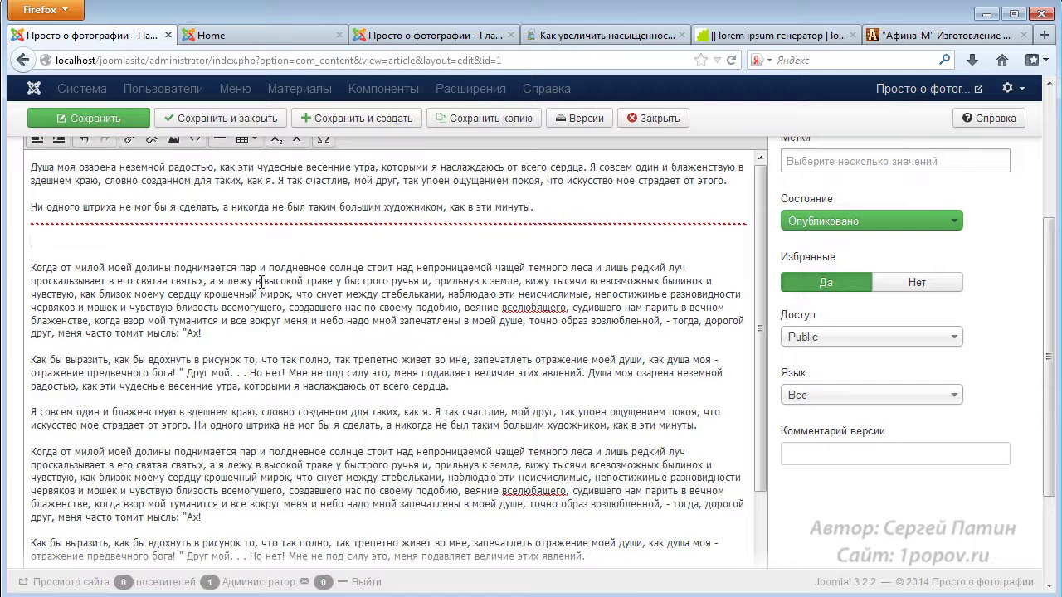
{"action": "key", "text": "Delete"}
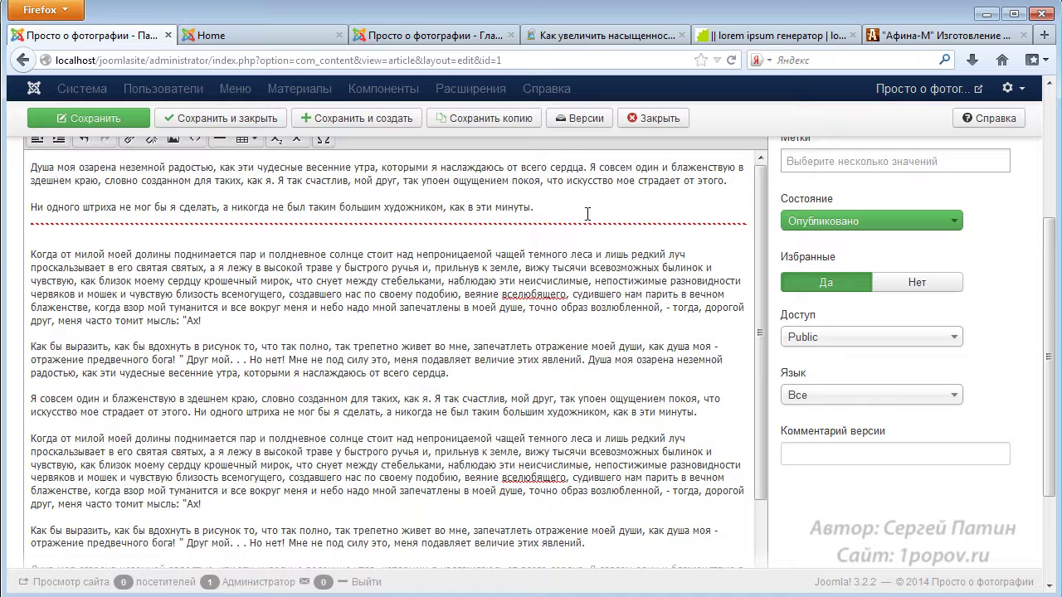
{"action": "left_click", "coordinate": [105, 121]}
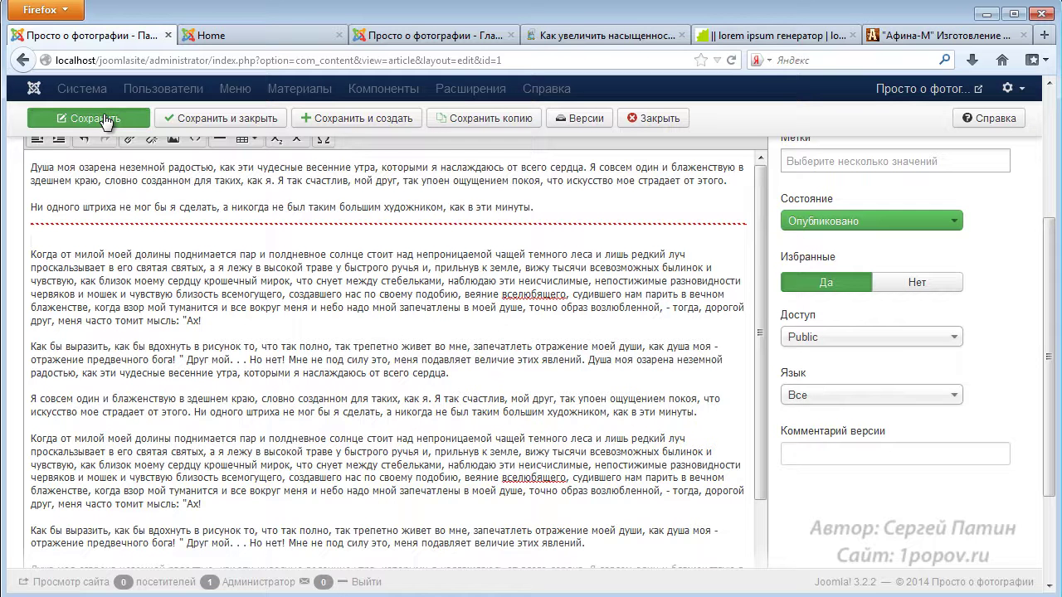
Reload the Joomla site's home page and open the full article from its "Подробнее: Описание нашего сайта" preview link.
{"action": "left_click", "coordinate": [237, 35]}
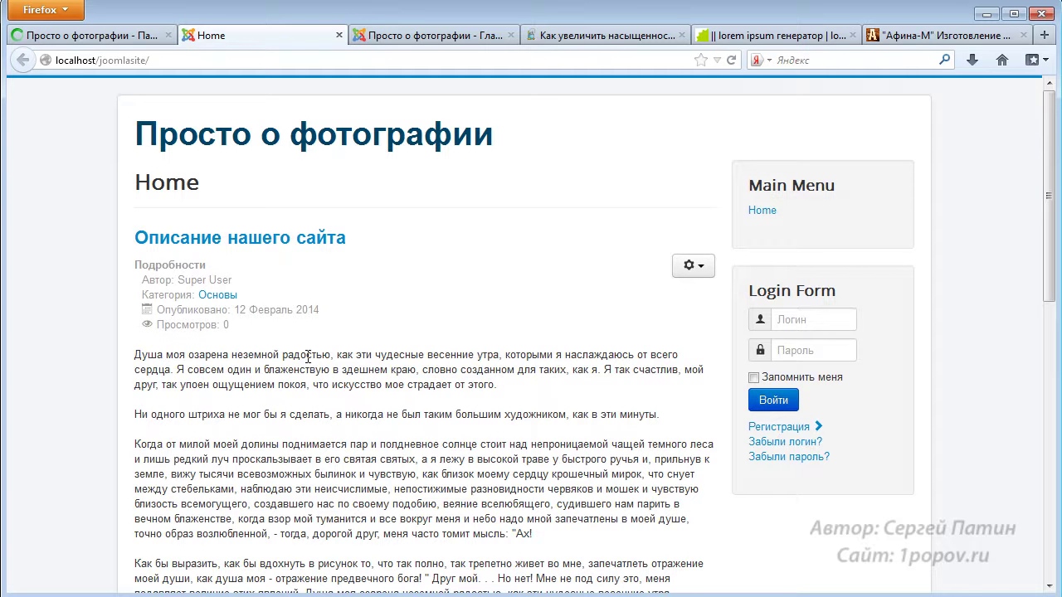
{"action": "key", "text": "F5"}
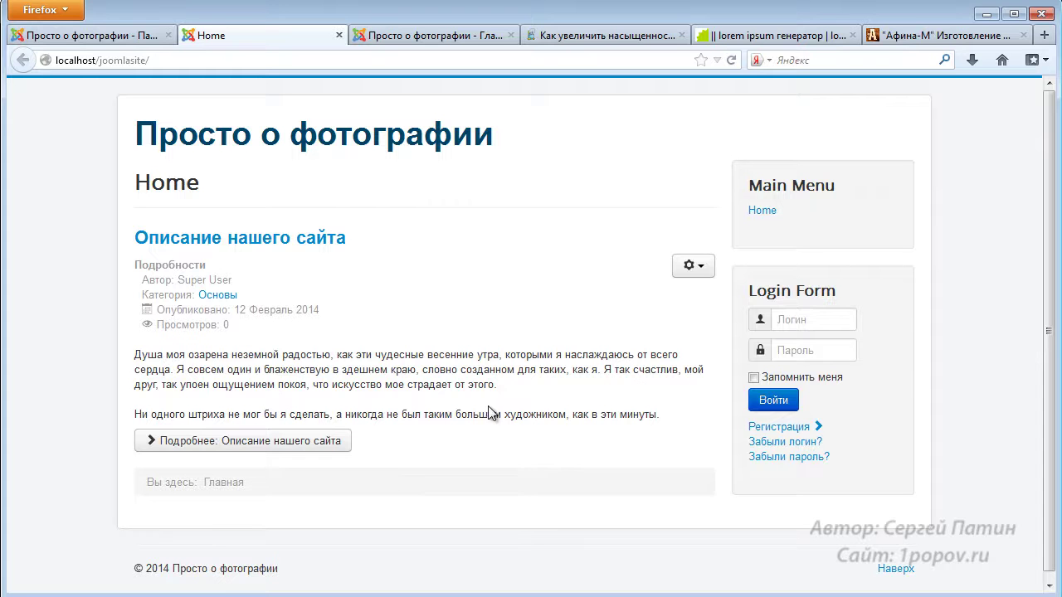
{"action": "left_click", "coordinate": [266, 440]}
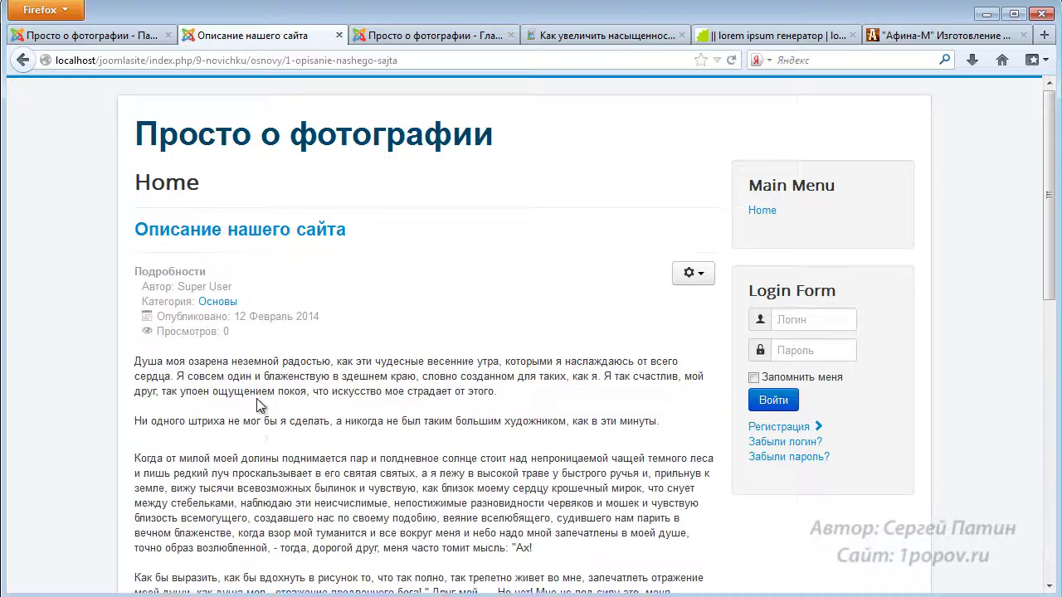
Review the full article "Описание нашего сайта" from beginning to end and return to the site's home page.
{"action": "scroll", "coordinate": [256, 398], "scroll_direction": "down", "scroll_amount": 15}
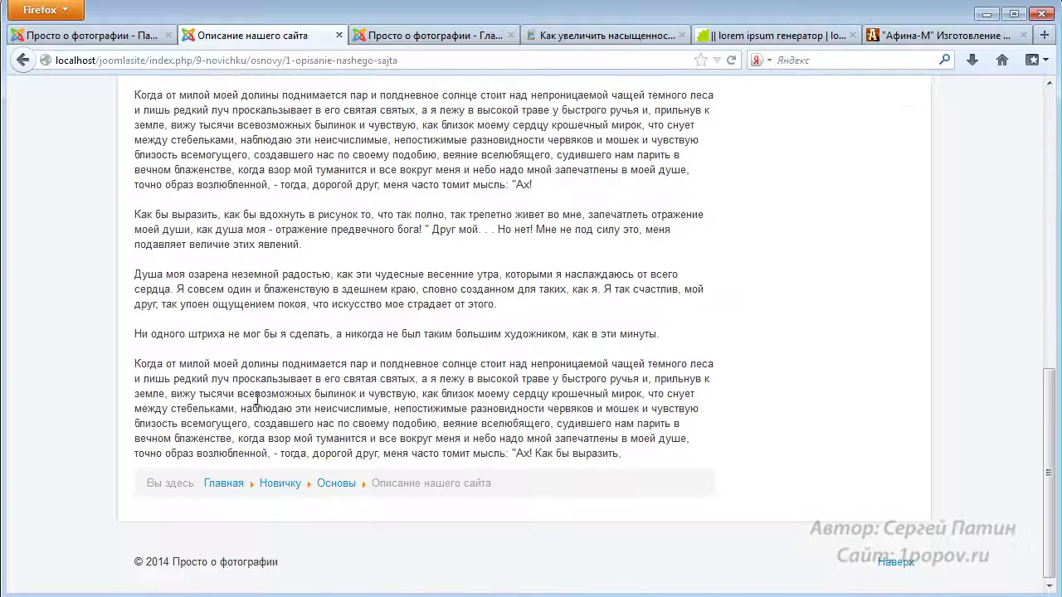
{"action": "scroll", "coordinate": [257, 400], "scroll_direction": "up", "scroll_amount": 15}
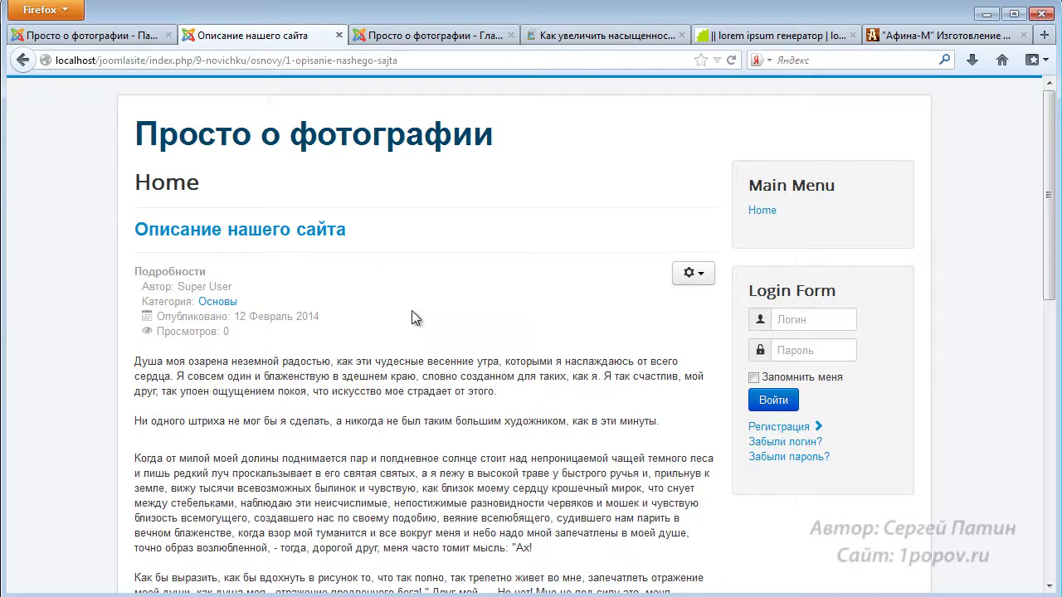
{"action": "left_click", "coordinate": [240, 137]}
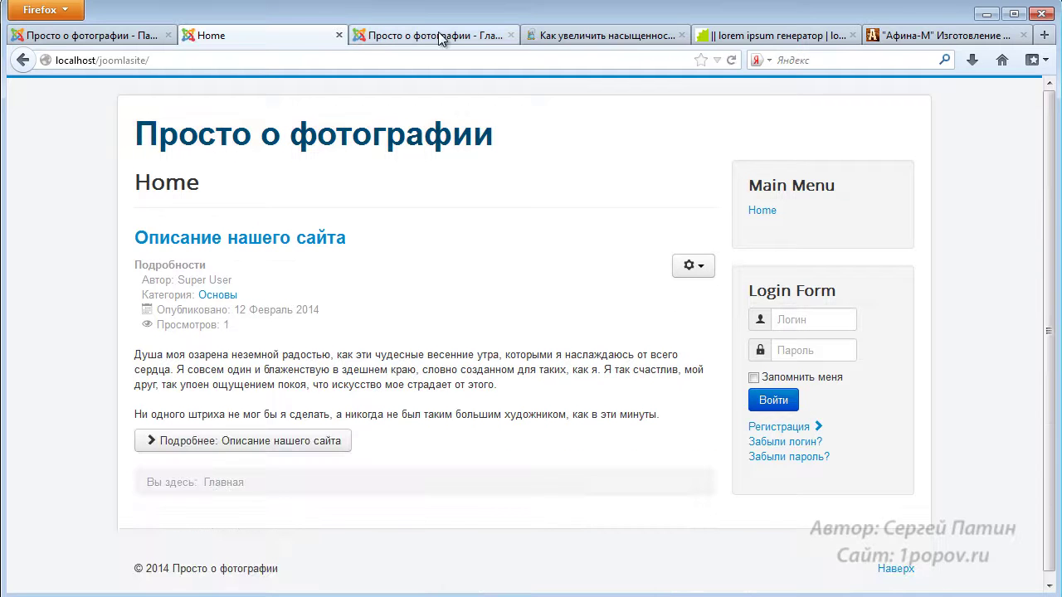
Switch to the finished photography sample site and examine the article previews on its home page.
{"action": "left_click", "coordinate": [438, 31]}
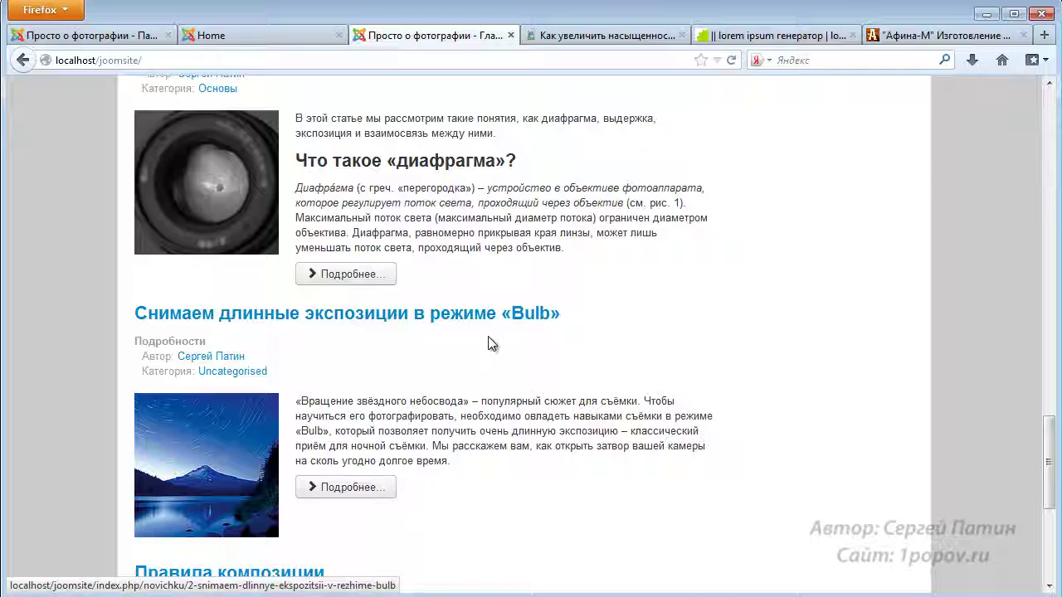
{"action": "scroll", "coordinate": [490, 336], "scroll_direction": "up", "scroll_amount": 5}
{"action": "scroll", "coordinate": [489, 338], "scroll_direction": "up", "scroll_amount": 12}
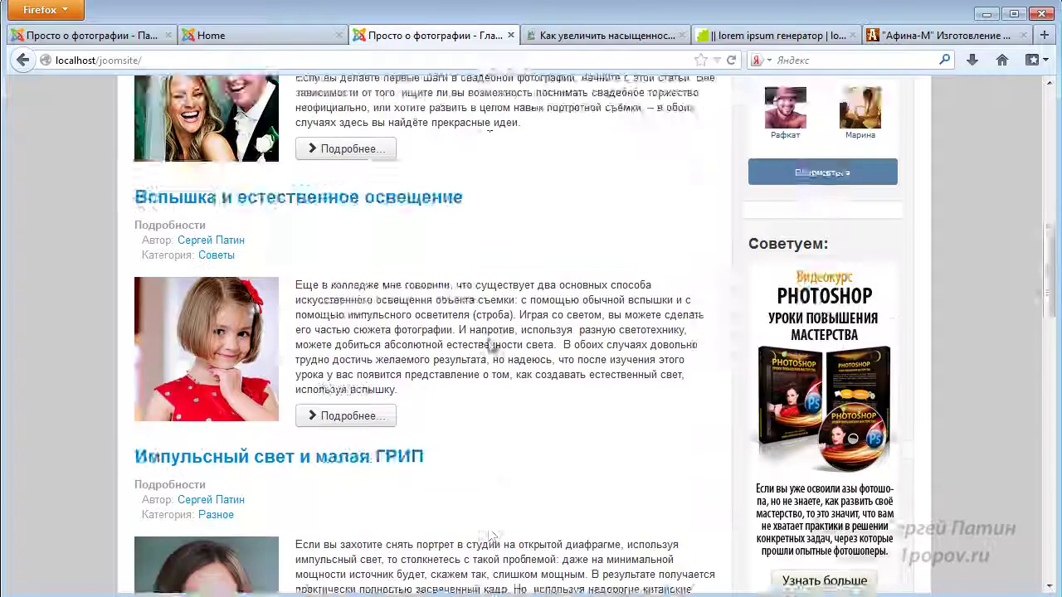
{"action": "scroll", "coordinate": [490, 339], "scroll_direction": "up", "scroll_amount": 6}
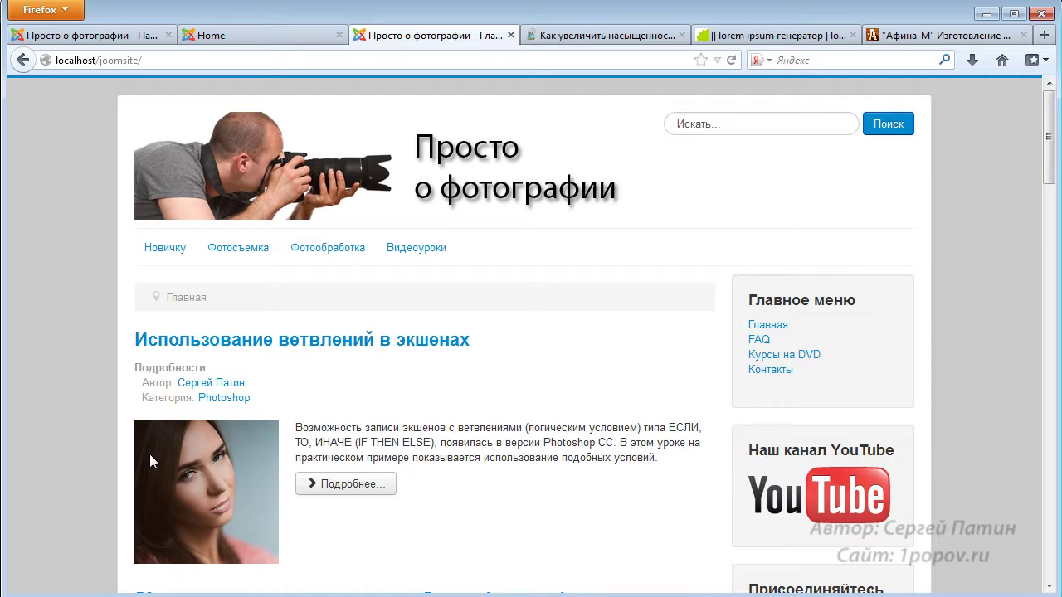
{"action": "scroll", "coordinate": [348, 489], "scroll_direction": "down", "scroll_amount": 5}
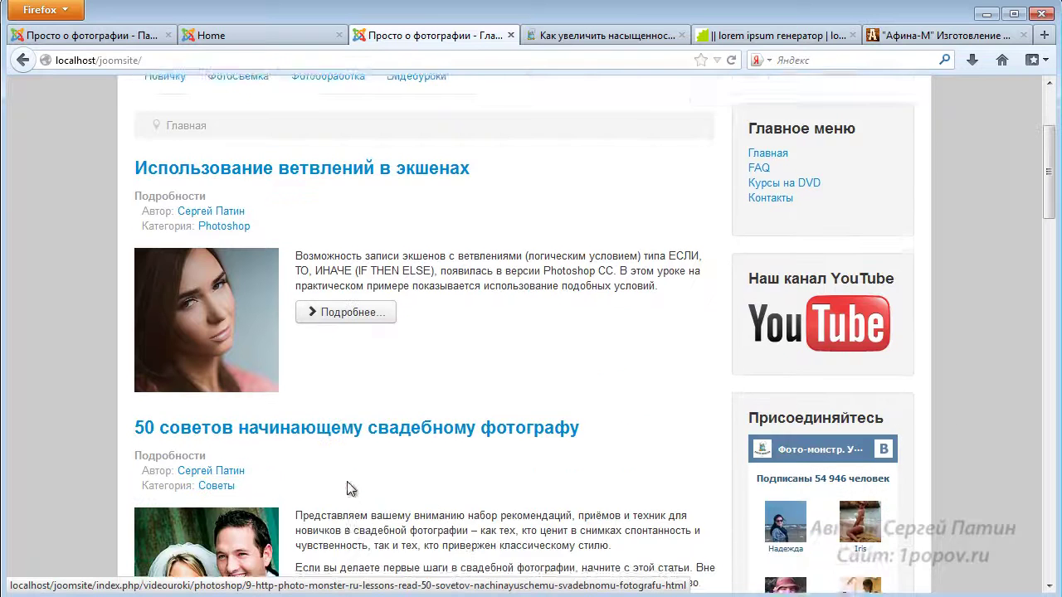
{"action": "scroll", "coordinate": [348, 490], "scroll_direction": "down", "scroll_amount": 5}
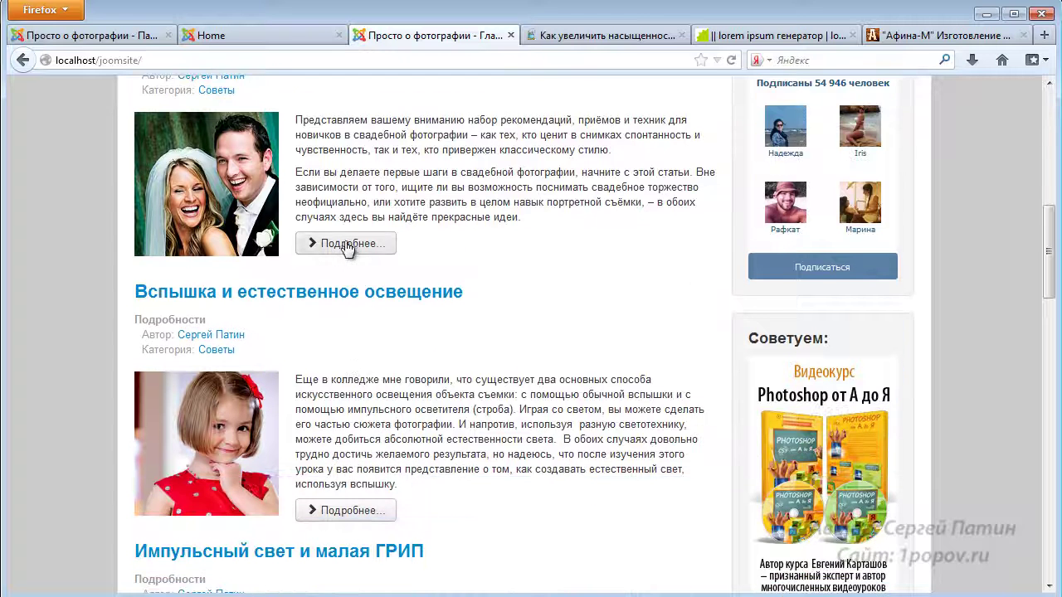
Open the full article "50 советов начинающему свадебному фотографу" from its preview and look through its photos and tips.
{"action": "left_click", "coordinate": [349, 245]}
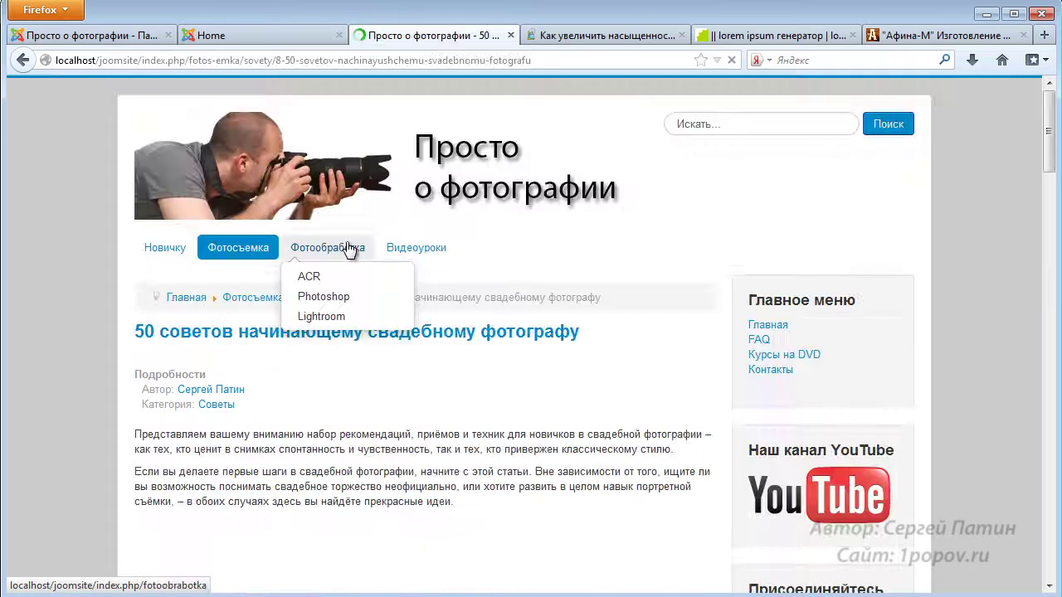
{"action": "scroll", "coordinate": [498, 332], "scroll_direction": "down", "scroll_amount": 4}
{"action": "scroll", "coordinate": [512, 329], "scroll_direction": "down", "scroll_amount": 4}
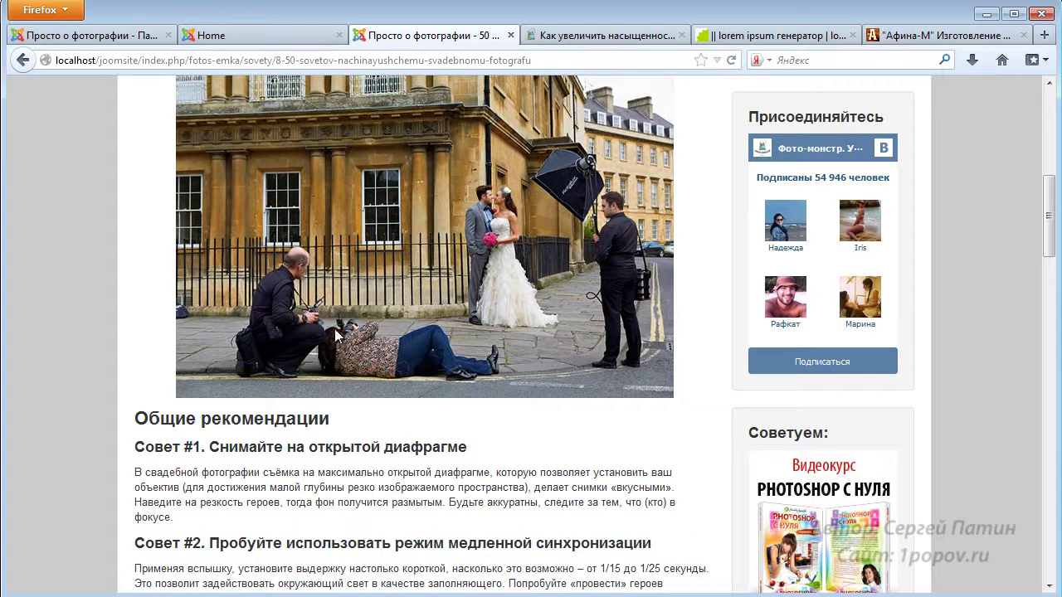
{"action": "scroll", "coordinate": [203, 357], "scroll_direction": "down", "scroll_amount": 4}
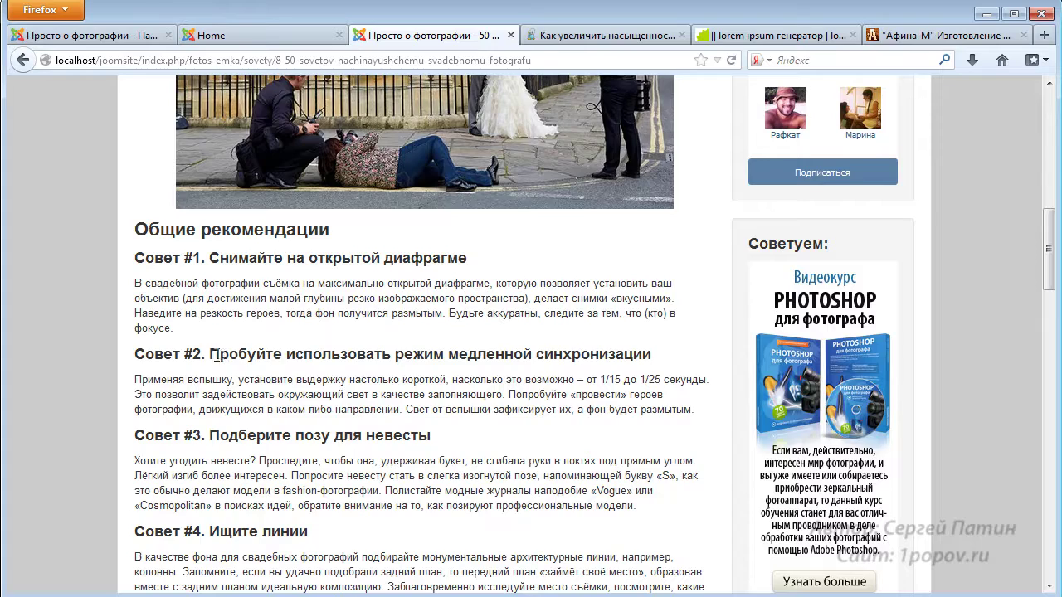
{"action": "scroll", "coordinate": [403, 373], "scroll_direction": "down", "scroll_amount": 3}
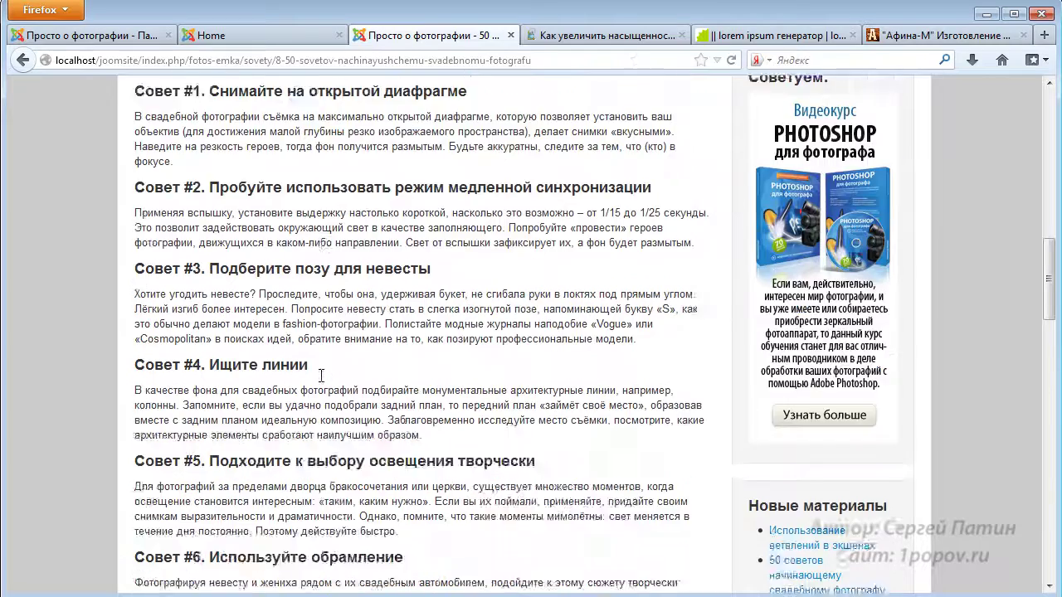
{"action": "scroll", "coordinate": [321, 376], "scroll_direction": "down", "scroll_amount": 15}
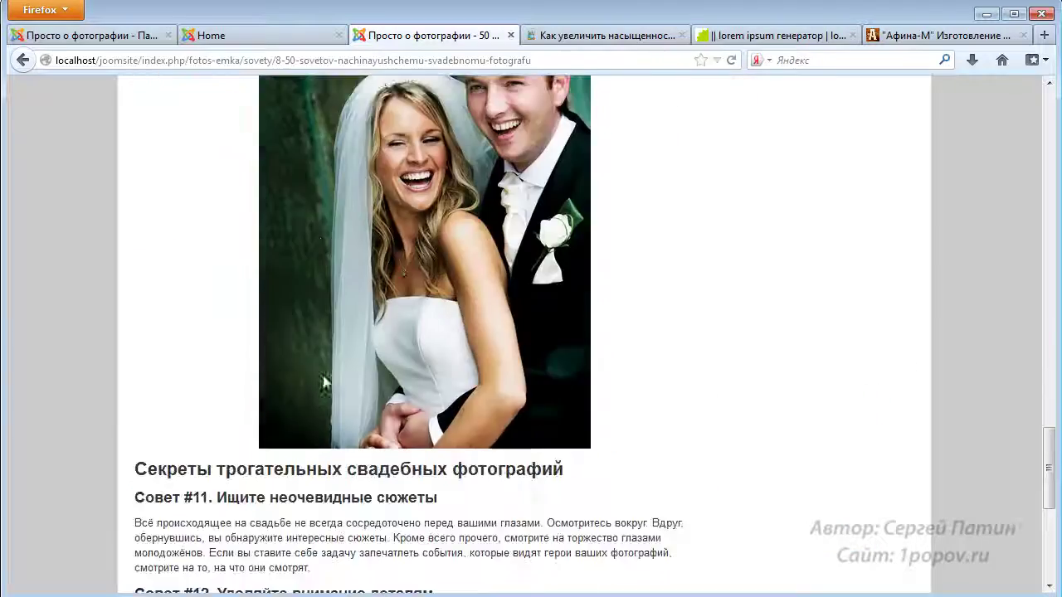
{"action": "scroll", "coordinate": [454, 317], "scroll_direction": "down", "scroll_amount": 7}
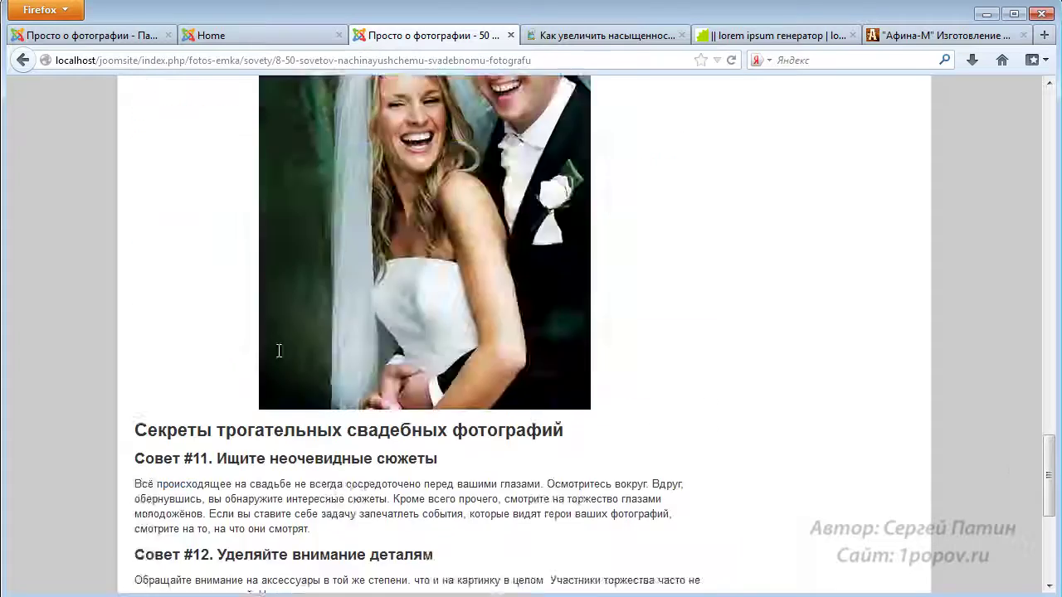
Review the wedding article's introduction, first photo and general recommendations again, and return to the Joomla site's home page.
{"action": "scroll", "coordinate": [269, 365], "scroll_direction": "up", "scroll_amount": 15}
{"action": "scroll", "coordinate": [280, 356], "scroll_direction": "up", "scroll_amount": 10}
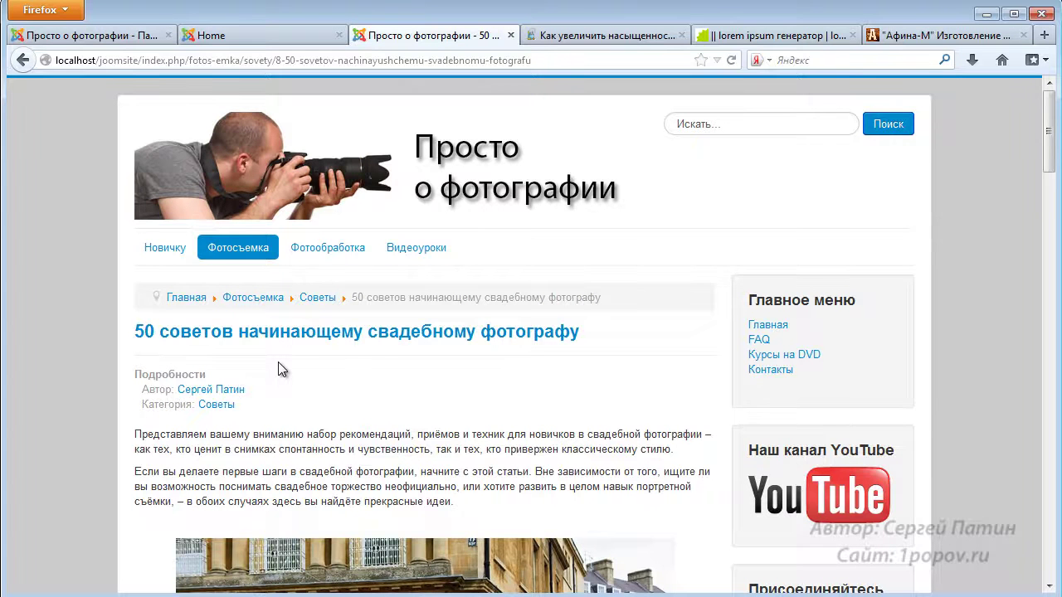
{"action": "scroll", "coordinate": [291, 405], "scroll_direction": "down", "scroll_amount": 5}
{"action": "scroll", "coordinate": [291, 405], "scroll_direction": "down", "scroll_amount": 4}
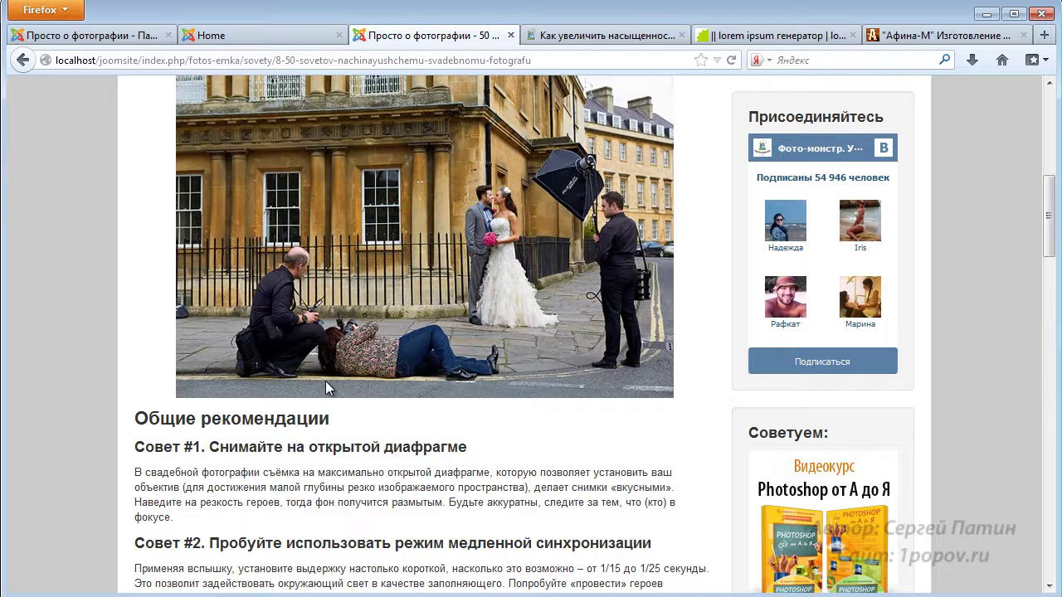
{"action": "scroll", "coordinate": [326, 383], "scroll_direction": "down", "scroll_amount": 4}
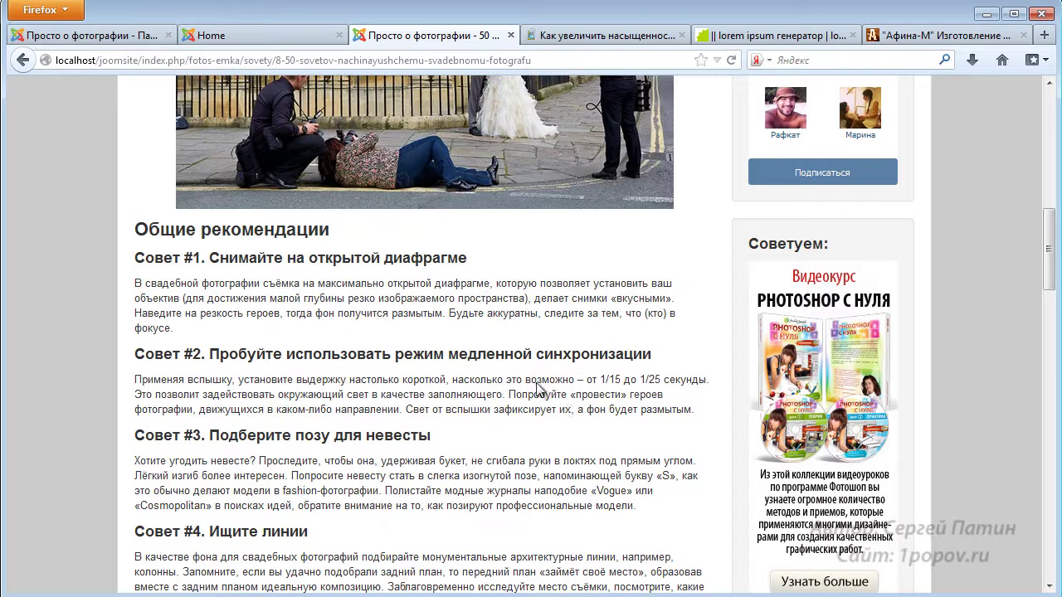
{"action": "left_click", "coordinate": [286, 37]}
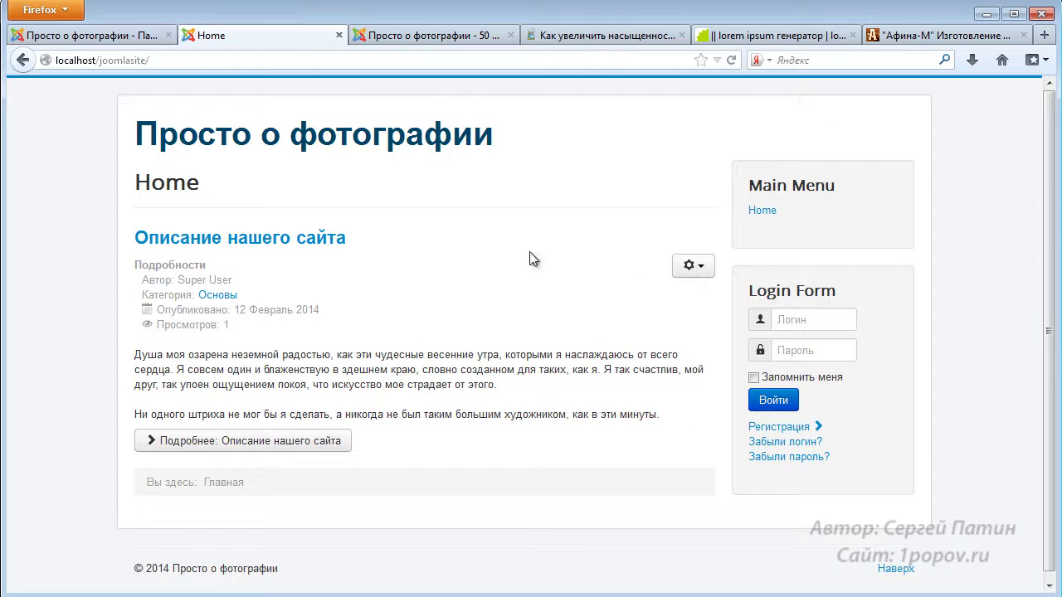